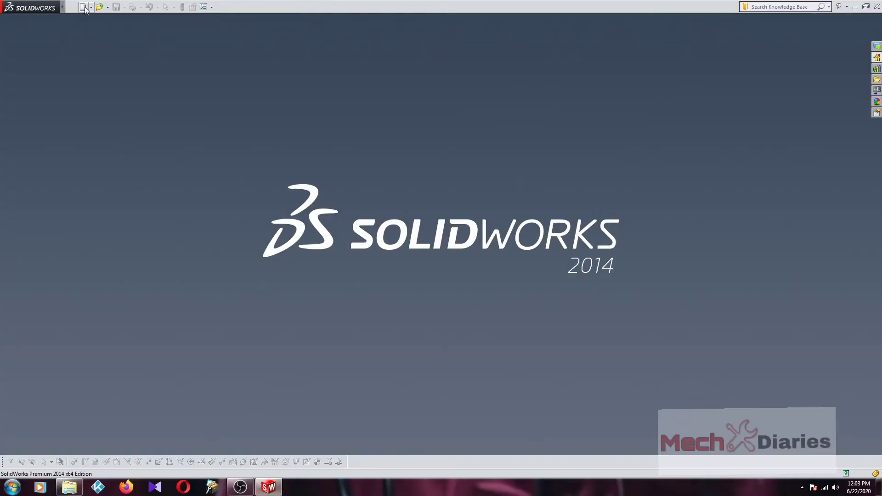
# Create a new blank Part document (Part10) from the New SolidWorks Document dialog.
pyautogui.click(84, 8)
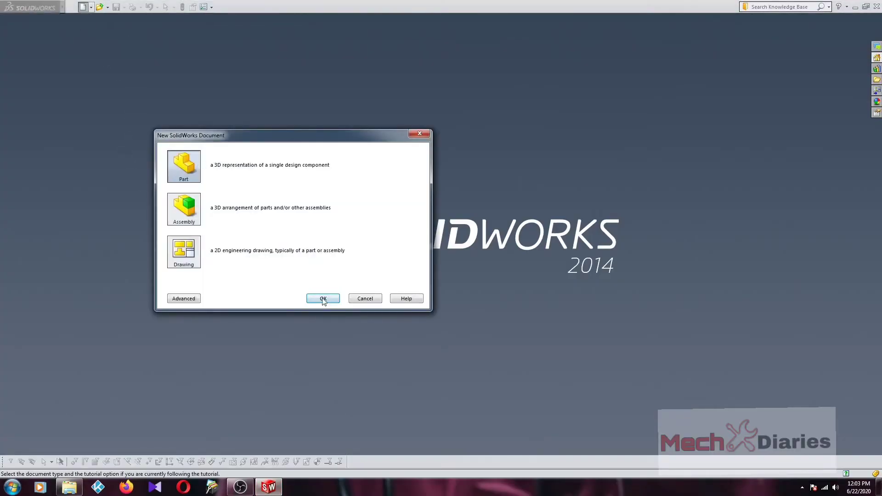
pyautogui.click(323, 298)
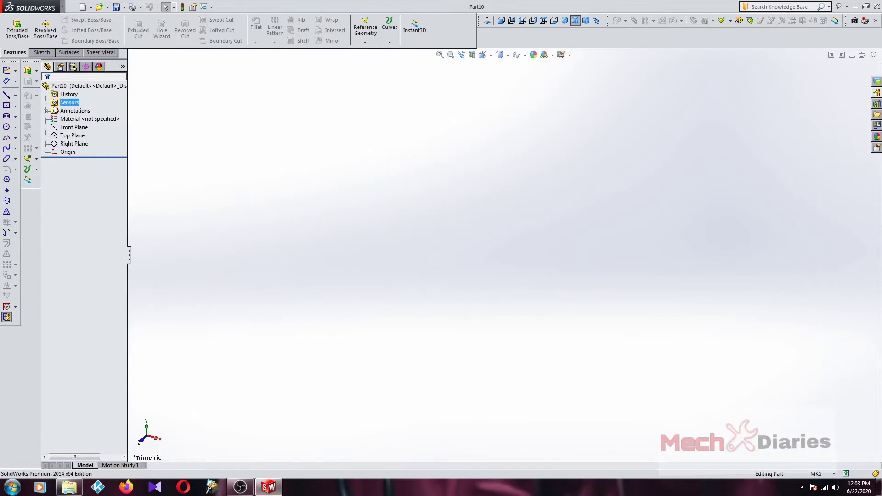
# On the Front Plane, drag out an 8-sided polygon centred on the origin.
pyautogui.click(28, 71)
pyautogui.click(359, 128)
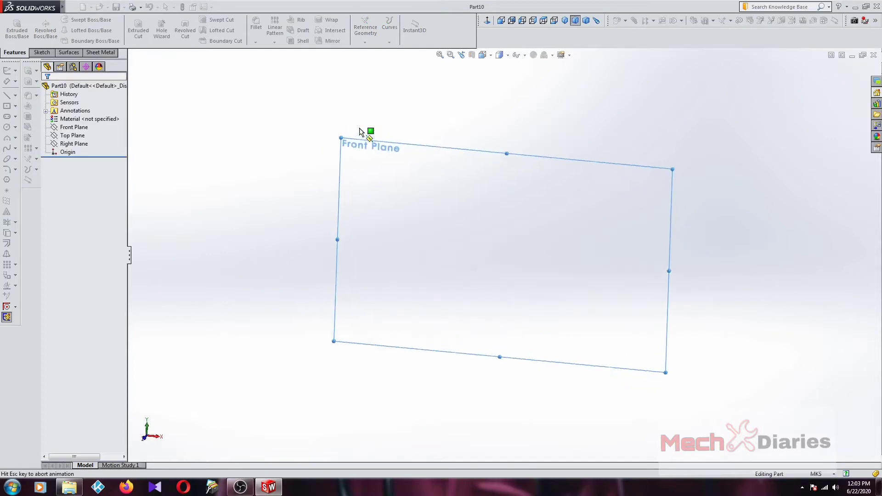
pyautogui.click(76, 40)
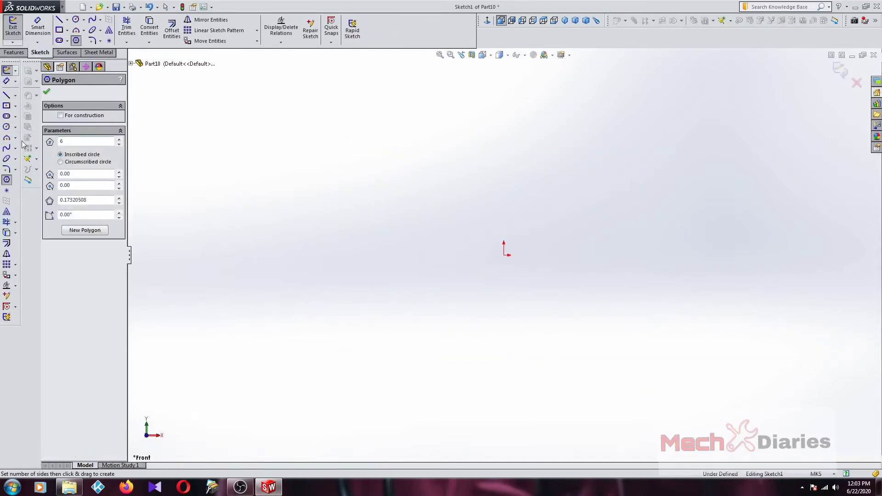
pyautogui.moveTo(73, 141); pyautogui.dragTo(54, 141)
pyautogui.write('8')
pyautogui.moveTo(504, 255); pyautogui.dragTo(685, 165)
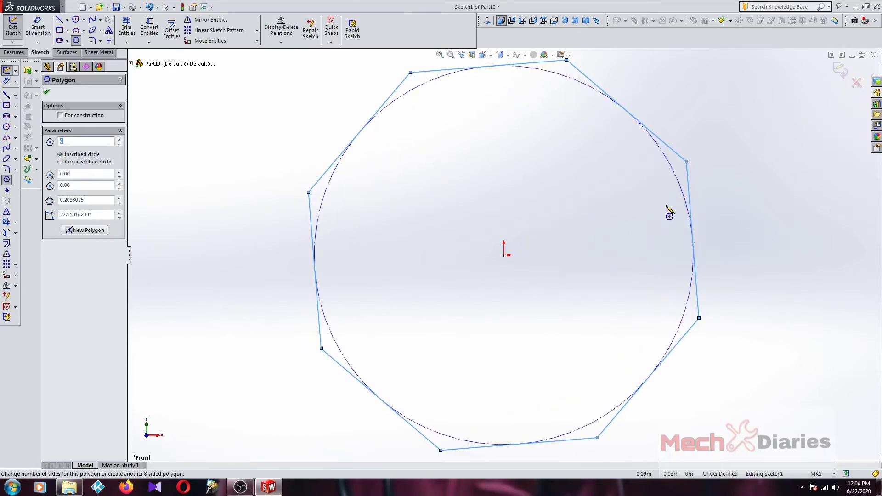
# Extrude the octagon sketch 0.189 m deep as Boss-Extrude1 and orbit to view it.
pyautogui.click(27, 70)
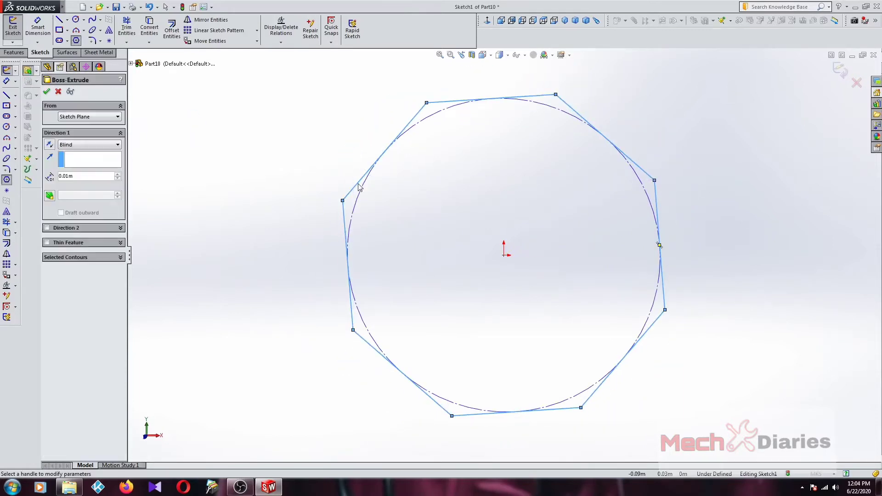
pyautogui.moveTo(472, 247); pyautogui.dragTo(221, 219)
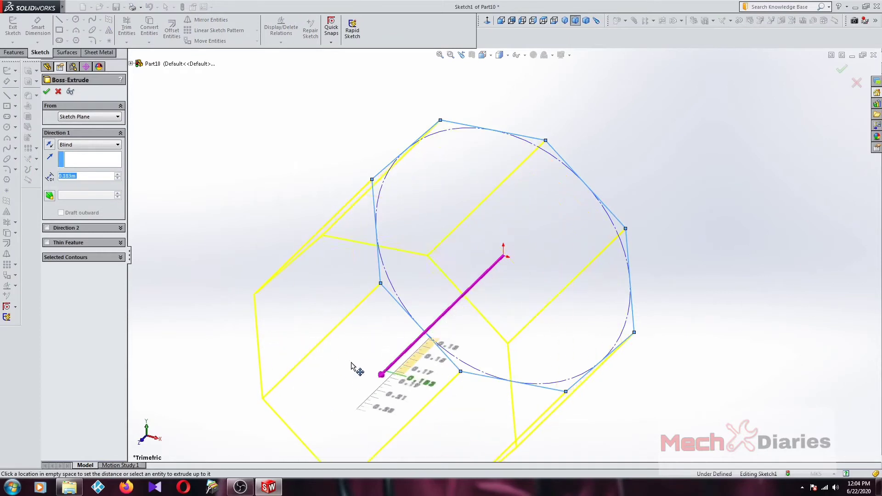
pyautogui.click(46, 91)
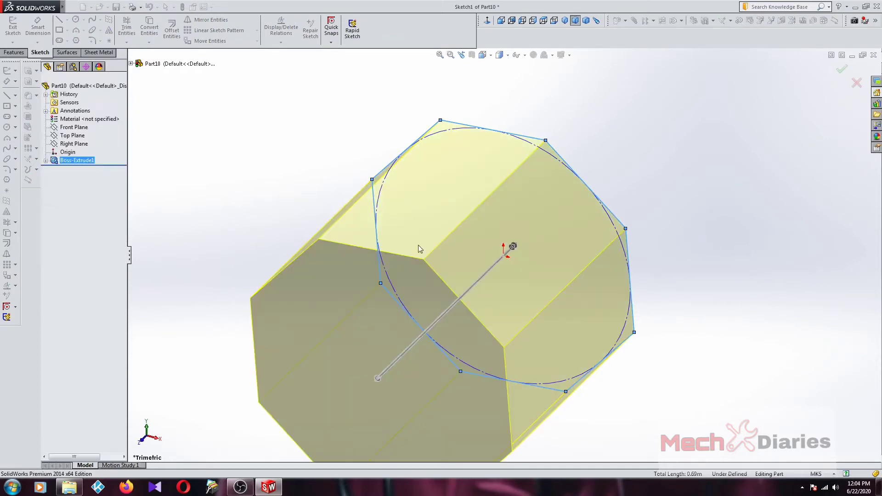
pyautogui.moveTo(484, 264)
pyautogui.mouseDown(button='middle')
pyautogui.moveTo(521, 177)
pyautogui.moveTo(472, 210)
pyautogui.mouseUp(button='middle')
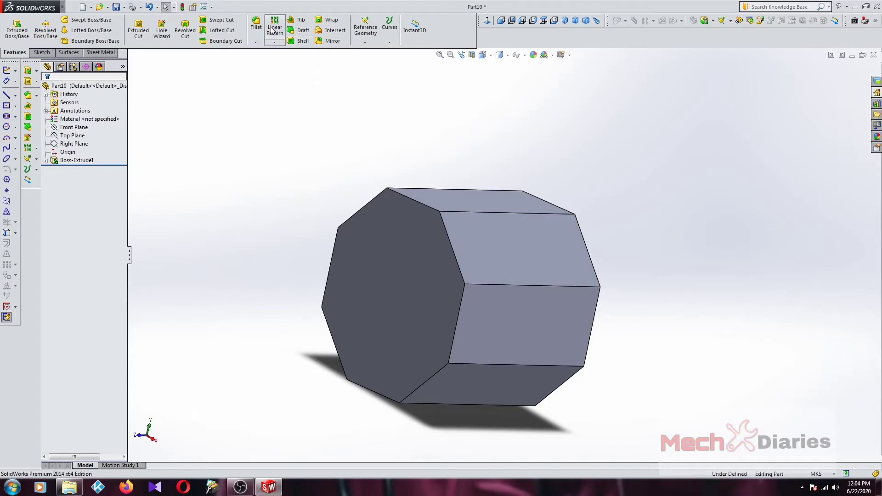
pyautogui.click(256, 43)
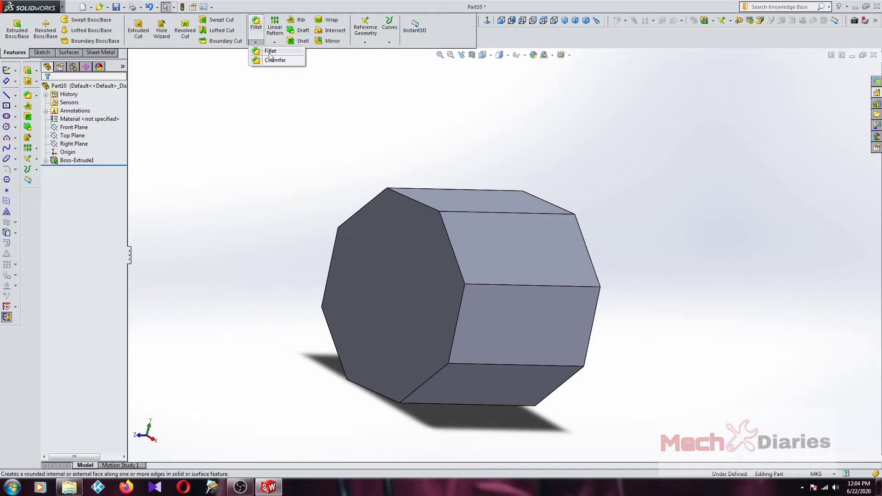
# Start a constant-size fillet with setback and fillet options expanded, picking the front end's top edge.
pyautogui.click(270, 51)
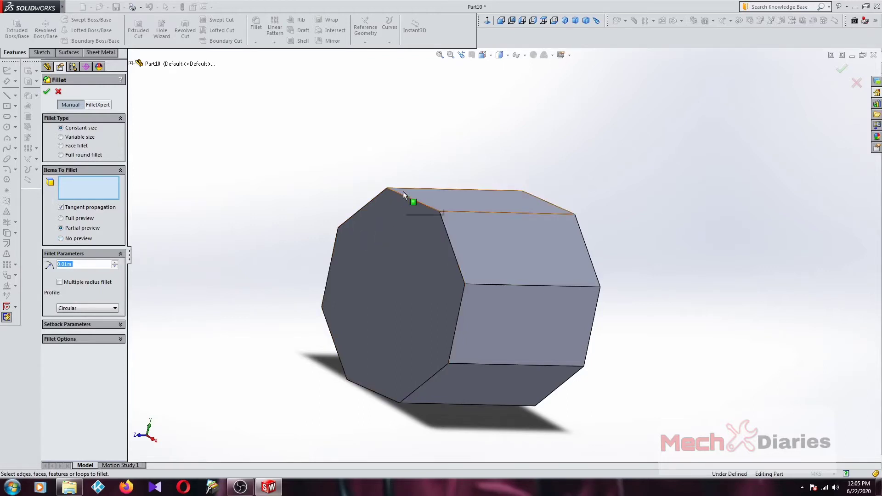
pyautogui.click(96, 325)
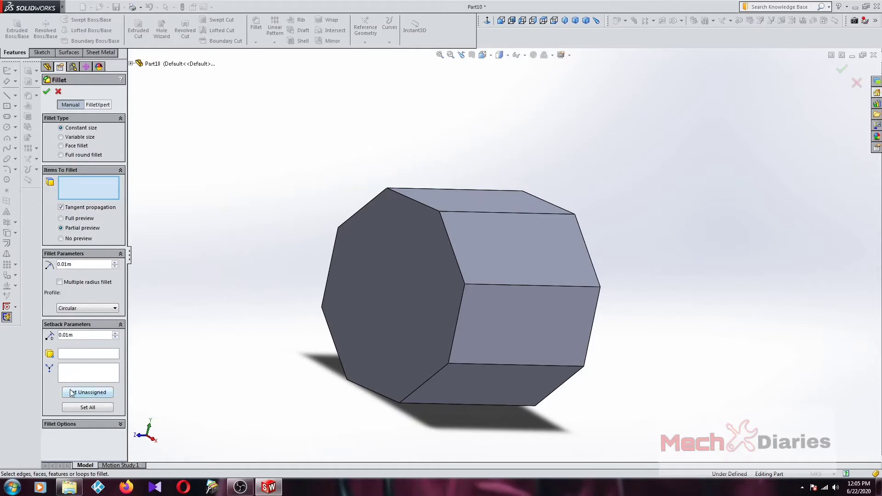
pyautogui.click(88, 424)
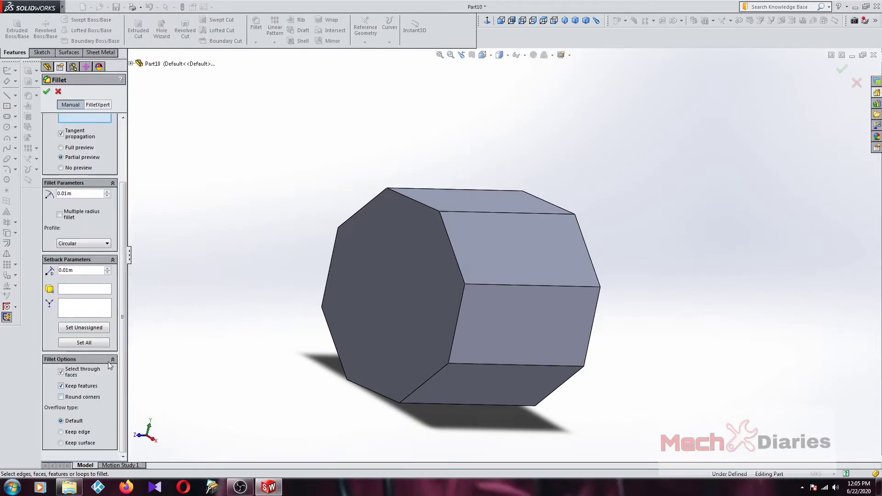
pyautogui.scroll(3, 116, 155)
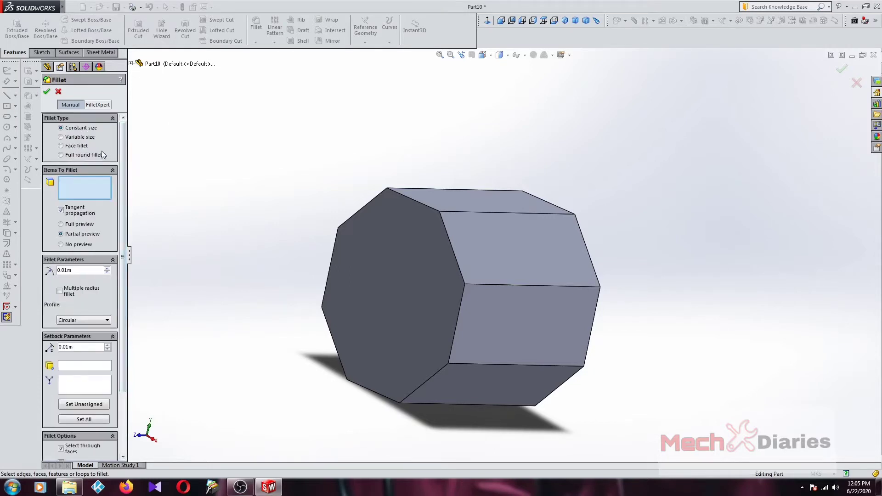
pyautogui.click(406, 198)
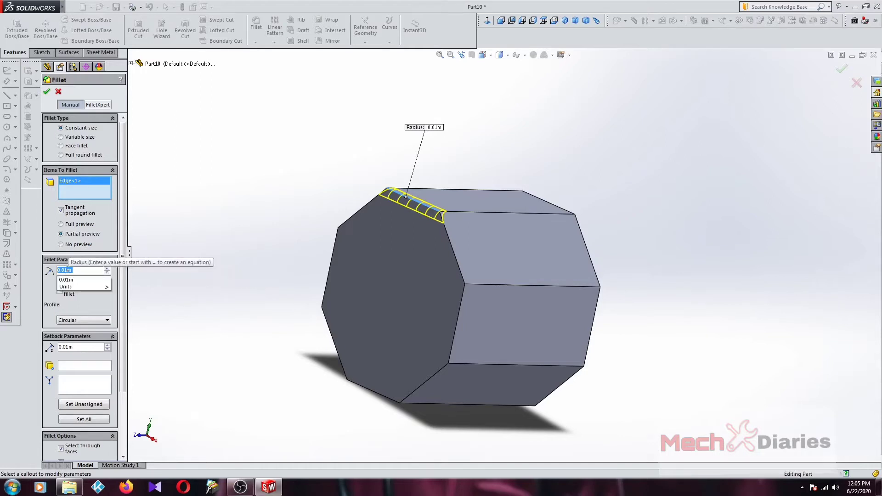
# Change the fillet radius to 0.02 m, use partial preview, and remove Edge<1> from the selection.
pyautogui.click(71, 270)
pyautogui.press('BackSpace')
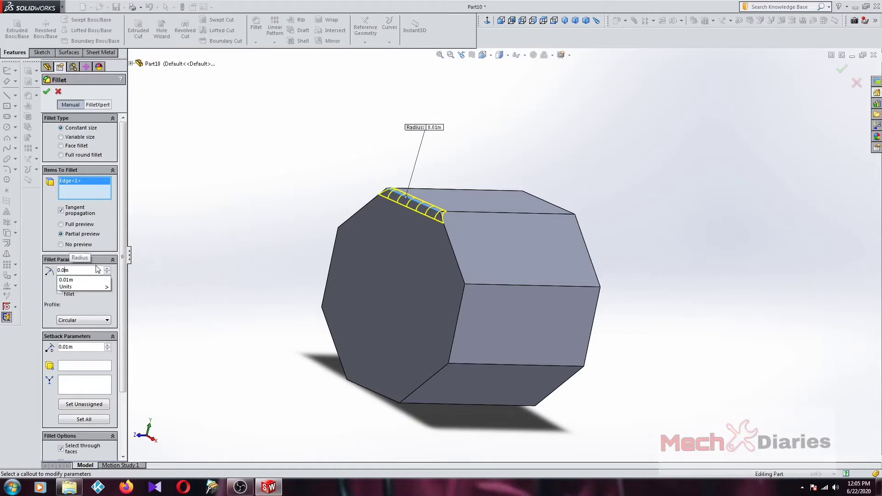
pyautogui.write('2')
pyautogui.press('Return')
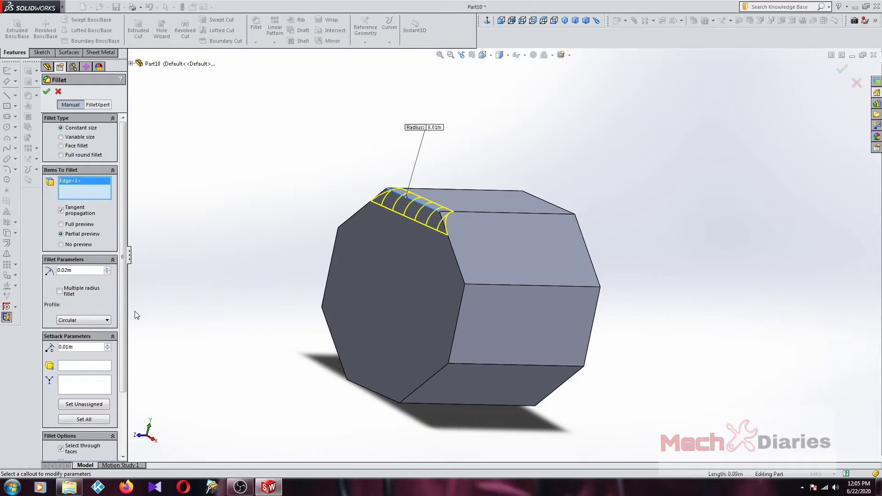
pyautogui.click(60, 235)
pyautogui.click(91, 184)
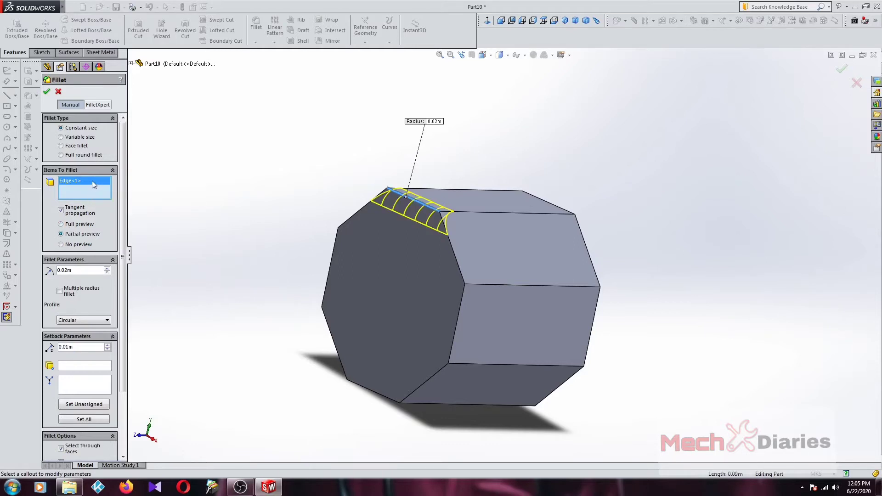
pyautogui.press('Delete')
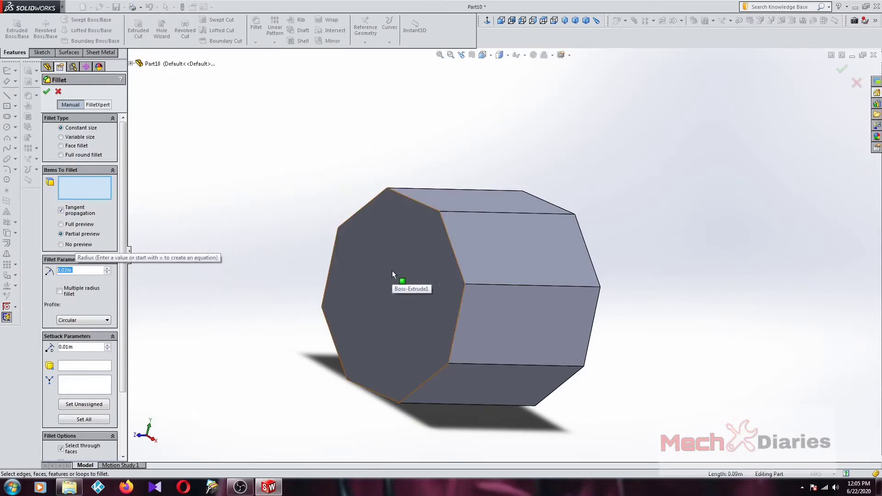
# Select the front octagonal face and set the fillet radius to 0.005 m.
pyautogui.click(392, 271)
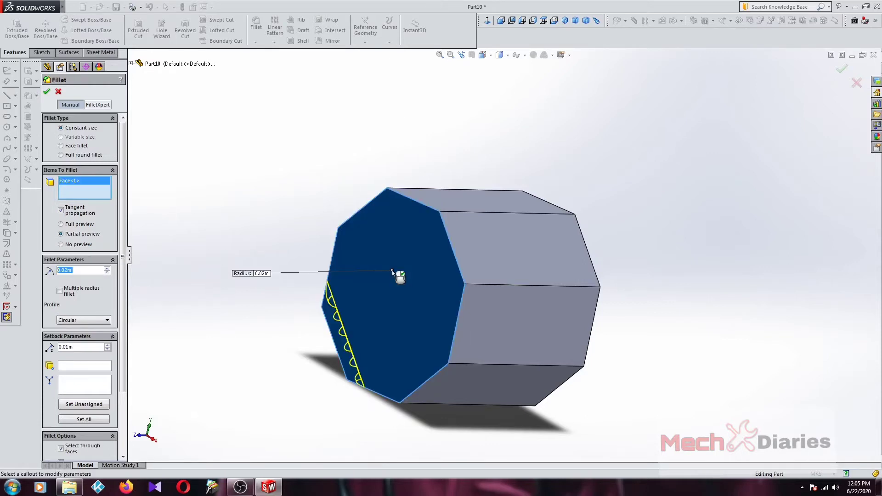
pyautogui.scroll(1, 392, 270)
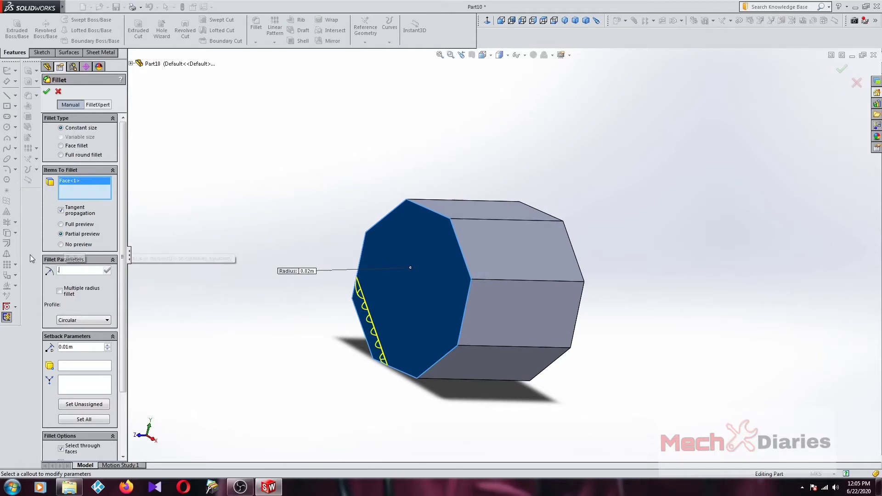
pyautogui.write('.005')
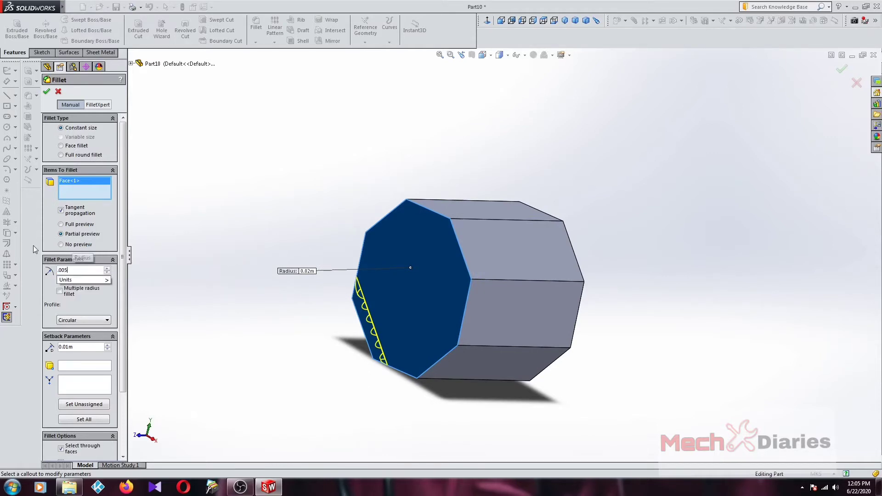
pyautogui.press('Return')
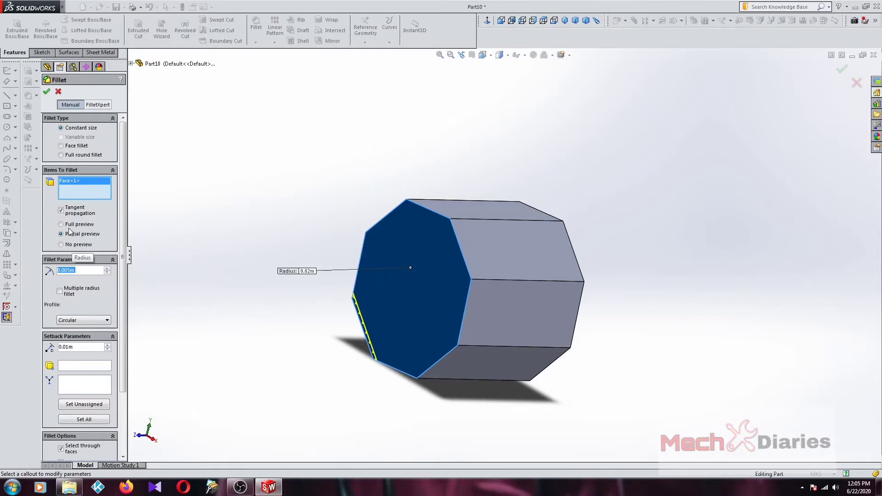
# Compare full, partial and no preview while orbiting, then apply a 0.03 m setback distance.
pyautogui.click(61, 225)
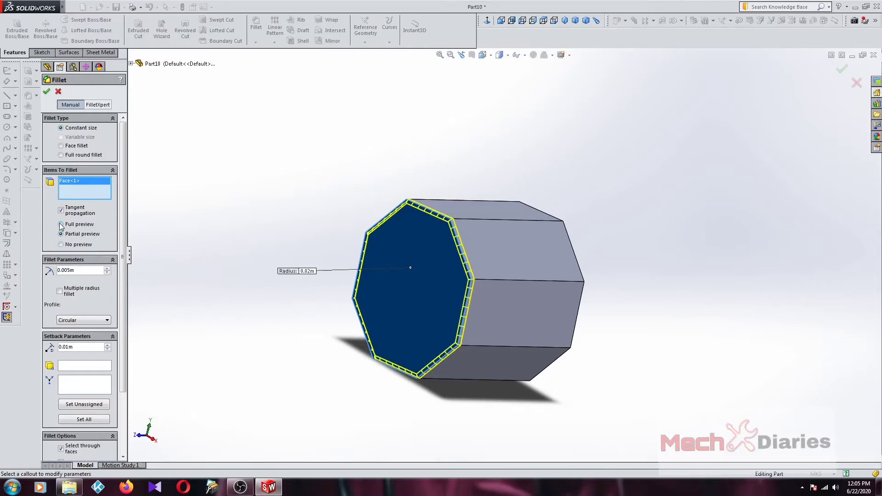
pyautogui.moveTo(346, 325); pyautogui.dragTo(412, 327, button='middle')
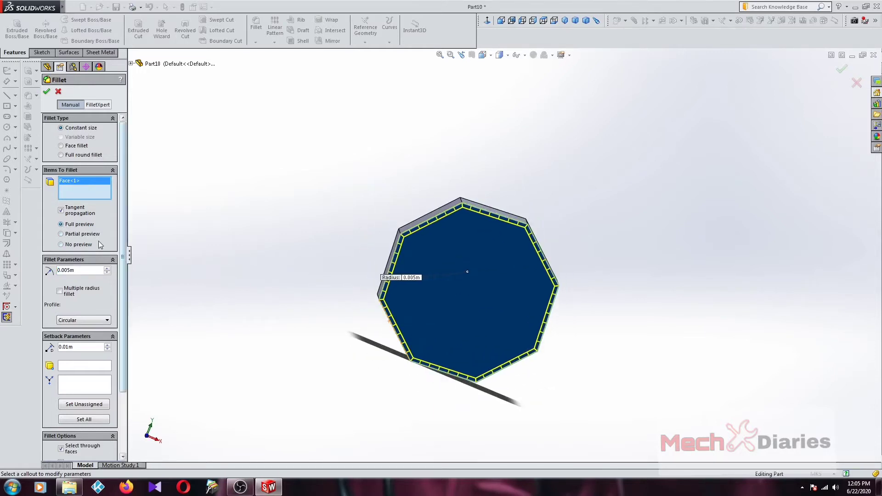
pyautogui.click(61, 234)
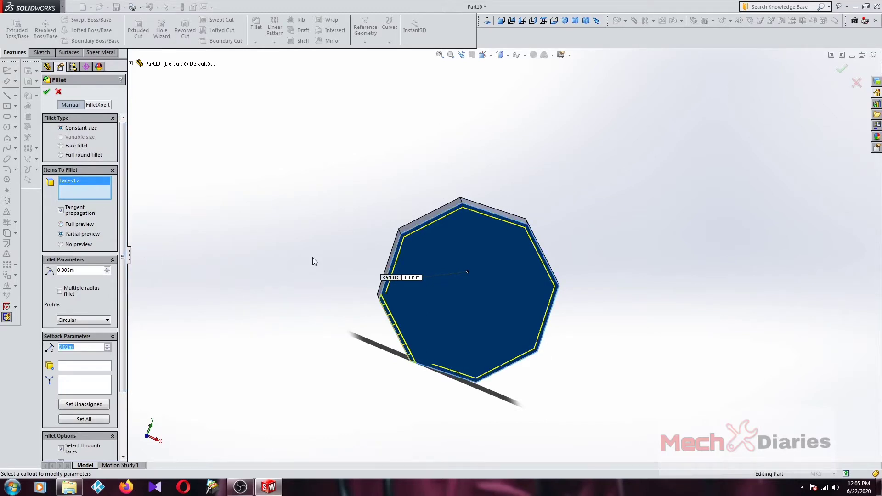
pyautogui.moveTo(311, 257)
pyautogui.mouseDown(button='middle')
pyautogui.moveTo(409, 297)
pyautogui.moveTo(395, 361)
pyautogui.mouseUp(button='middle')
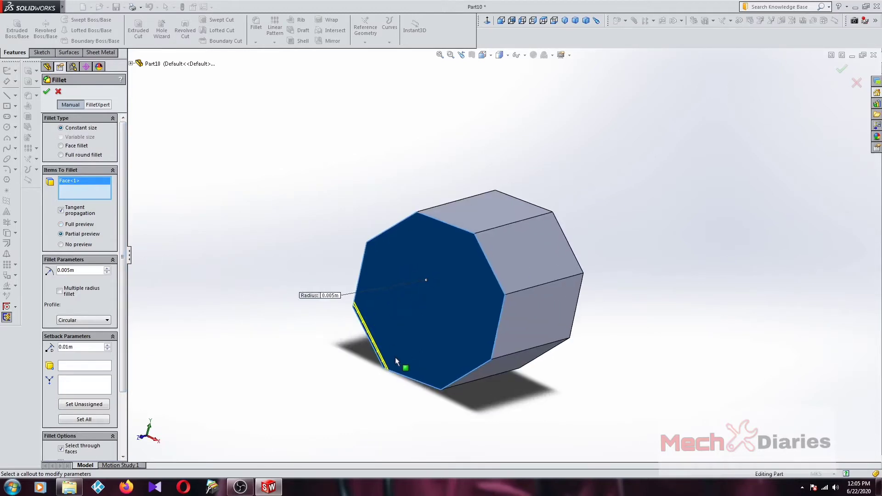
pyautogui.click(61, 244)
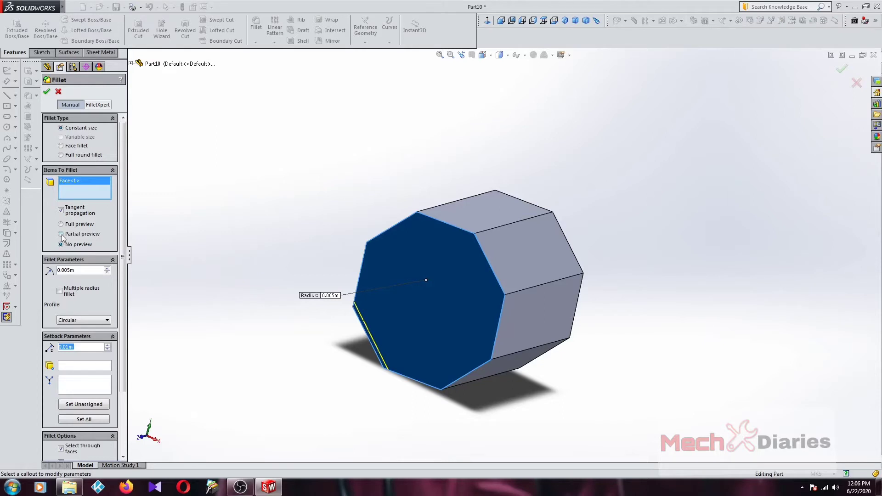
pyautogui.click(61, 224)
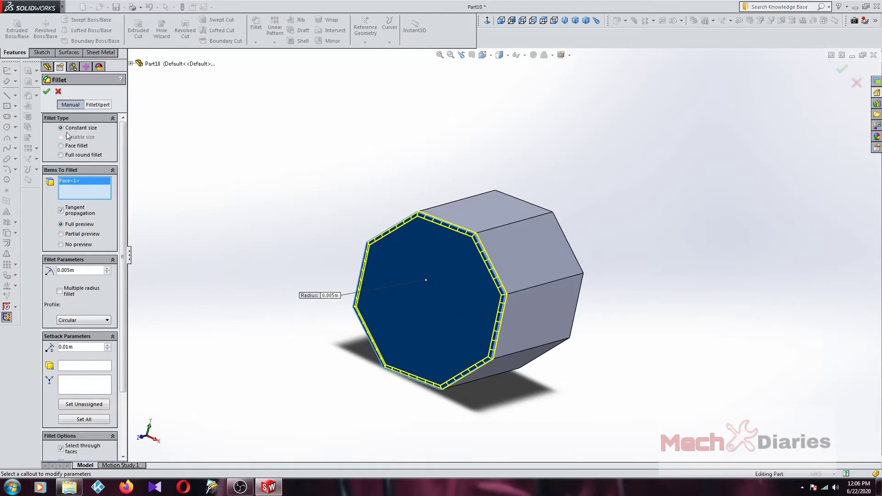
pyautogui.press('Up')
pyautogui.press('Up')
# Switch to a variable-size fillet on the top front edge and set its first end radius.
pyautogui.click(412, 258)
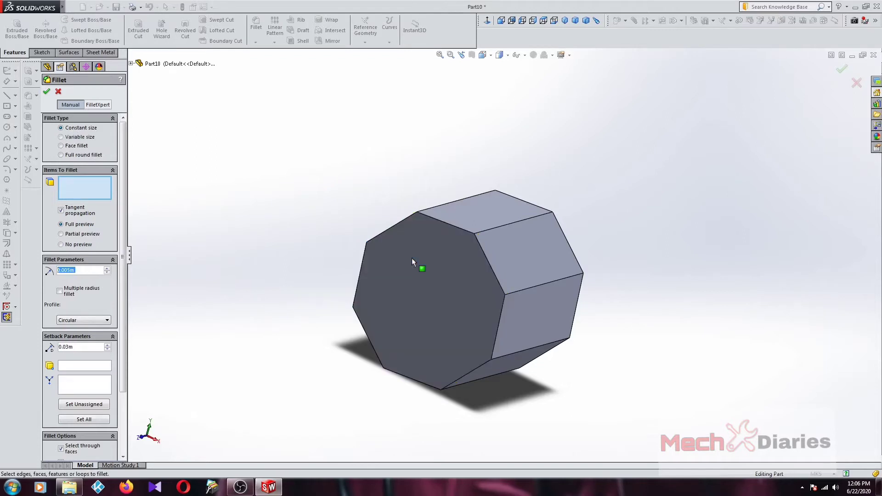
pyautogui.click(74, 137)
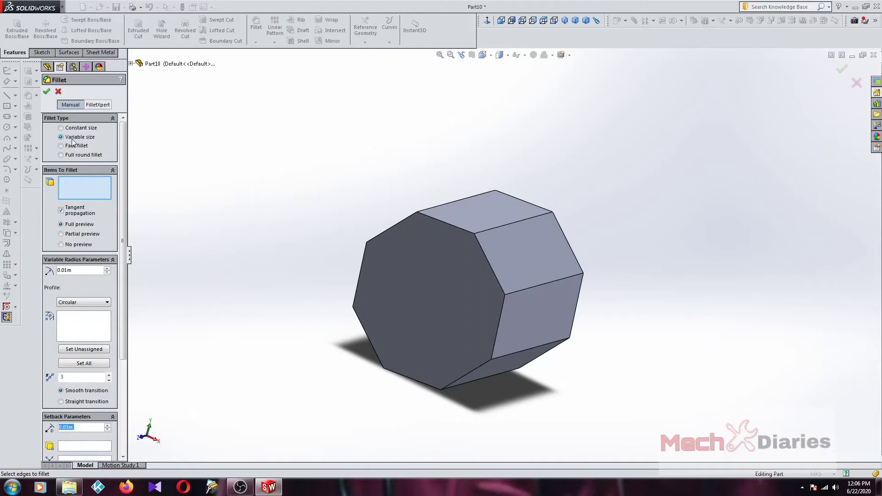
pyautogui.click(448, 227)
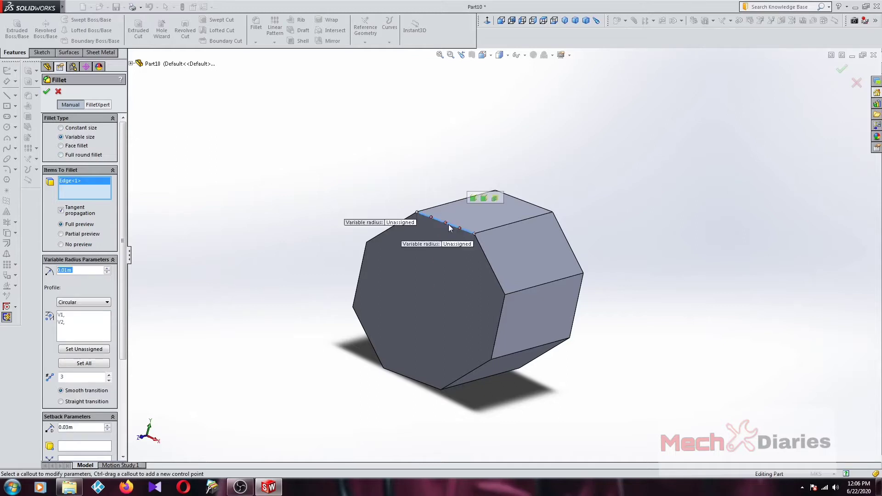
pyautogui.click(396, 223)
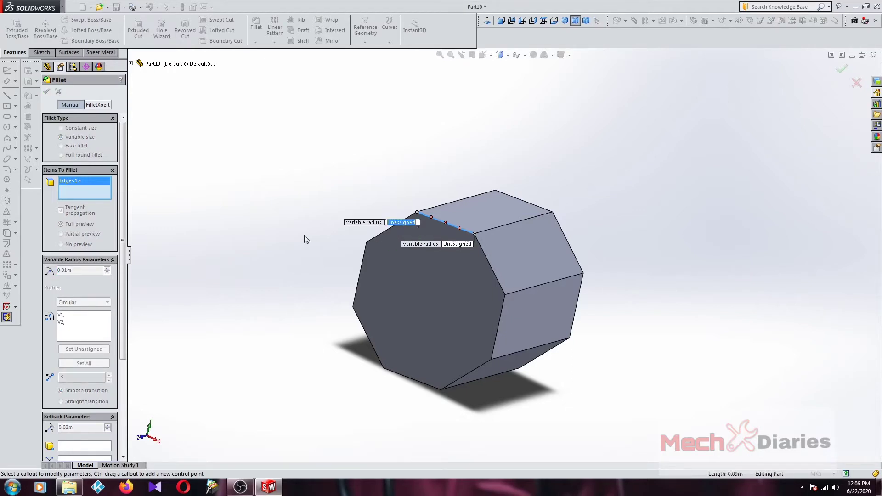
pyautogui.write('.01')
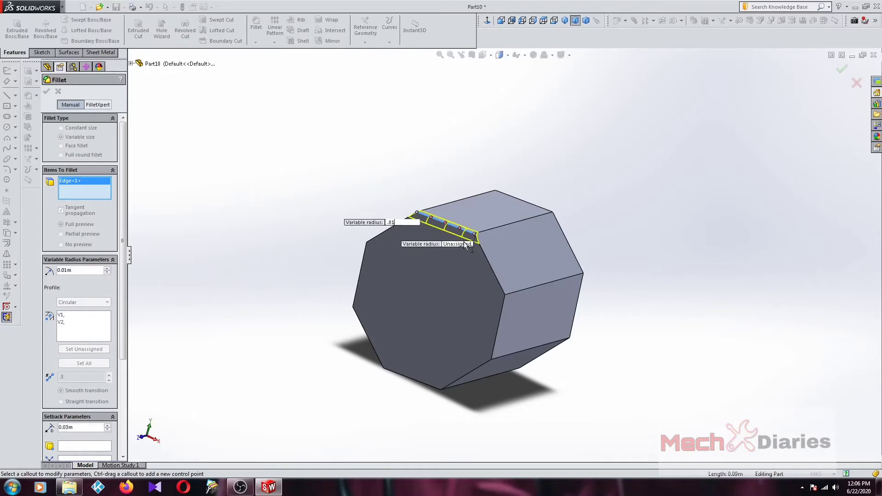
pyautogui.press('Return')
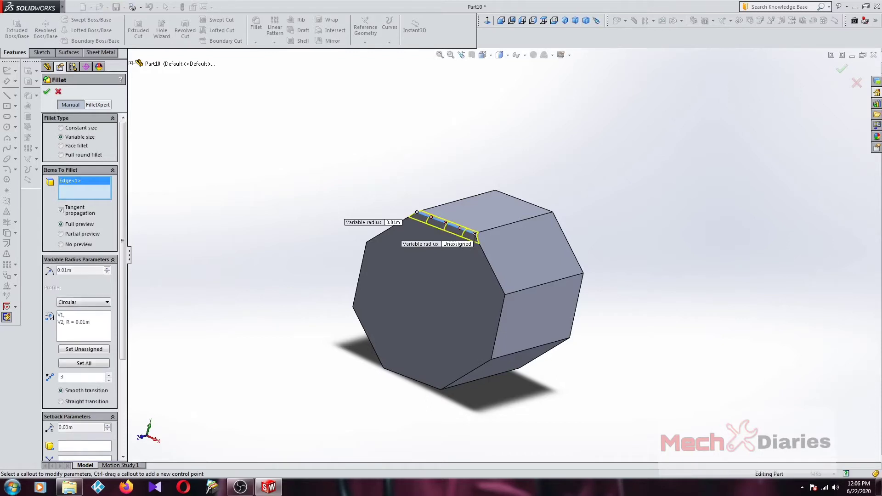
# Set the second end radius to 0.02 m, inspect the edge, then revert to constant size.
pyautogui.click(466, 245)
pyautogui.write('.0')
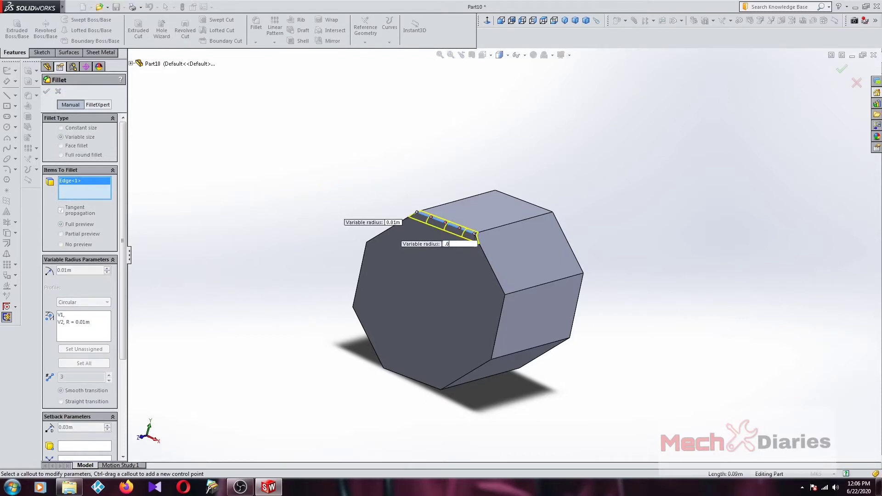
pyautogui.write('2')
pyautogui.press('Return')
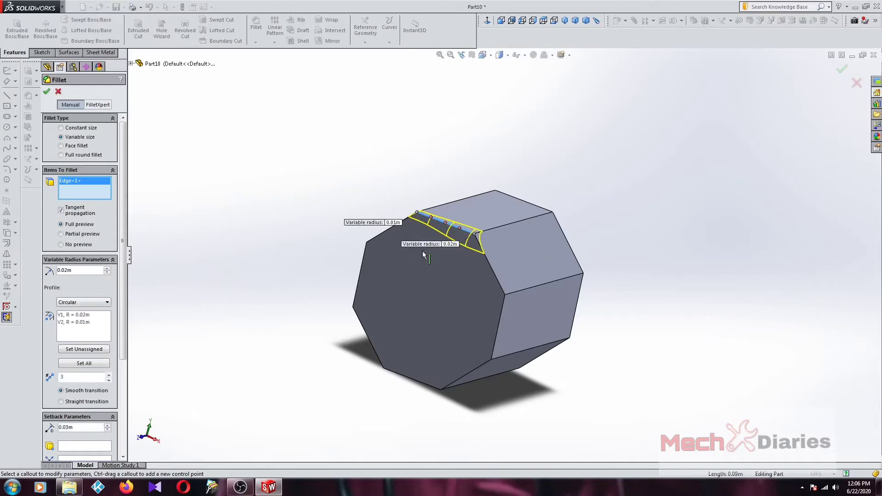
pyautogui.scroll(-3, 413, 246)
pyautogui.moveTo(487, 176); pyautogui.dragTo(474, 231, button='middle')
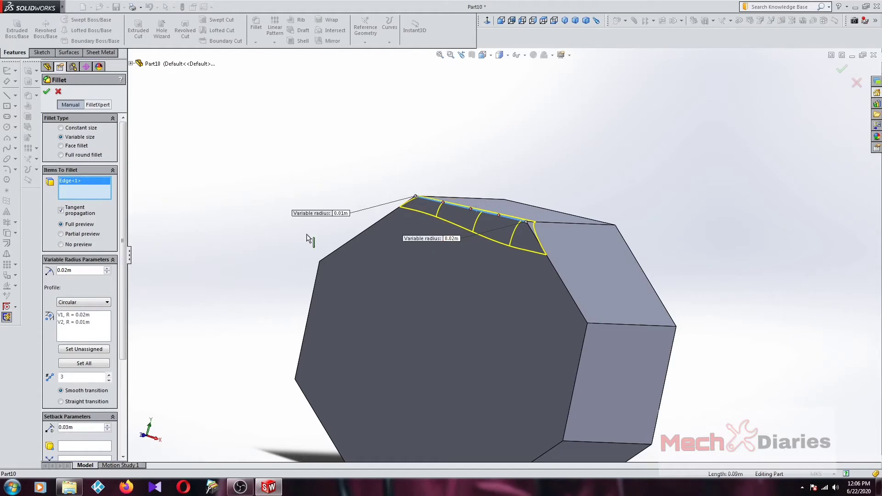
pyautogui.click(62, 128)
# Preview a 0.005 m face fillet from the top face to the front face, then choose Full round fillet.
pyautogui.click(61, 146)
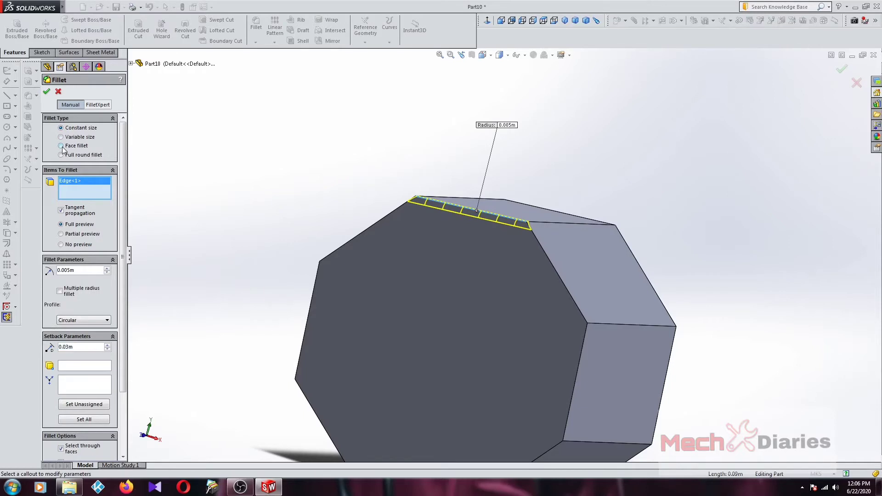
pyautogui.moveTo(400, 297); pyautogui.dragTo(400, 315, button='middle')
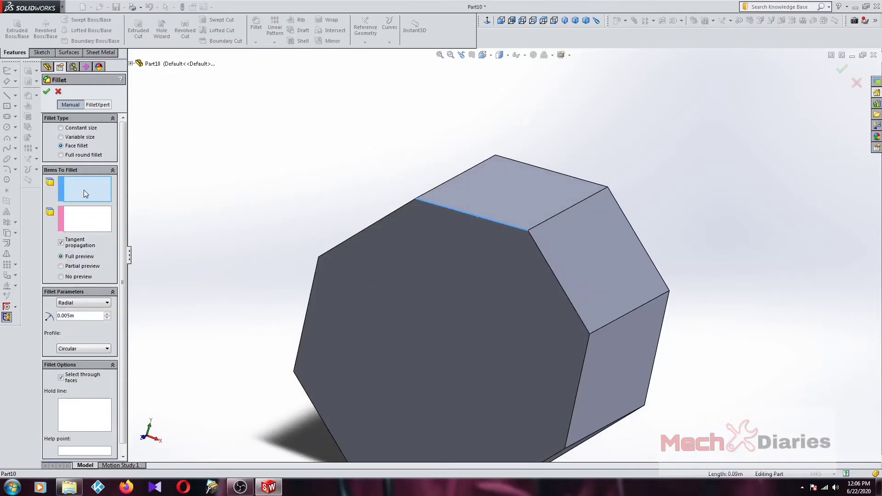
pyautogui.click(487, 219)
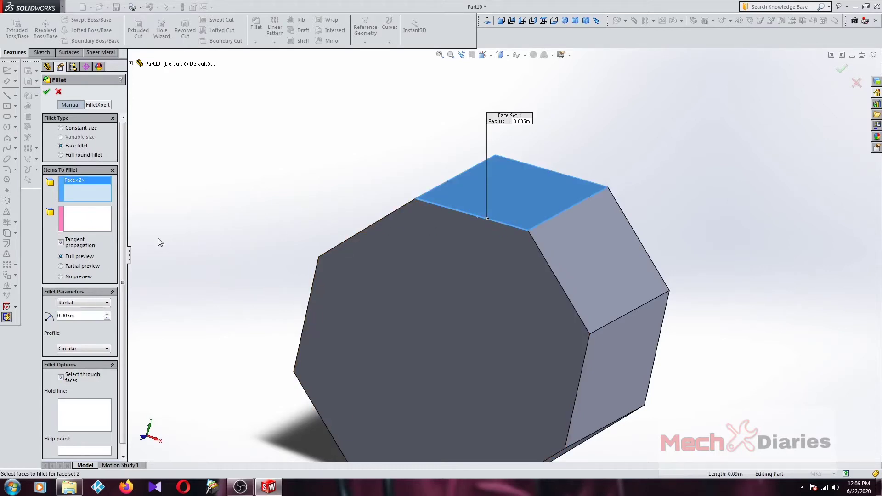
pyautogui.click(98, 222)
pyautogui.click(473, 243)
pyautogui.scroll(3, 482, 259)
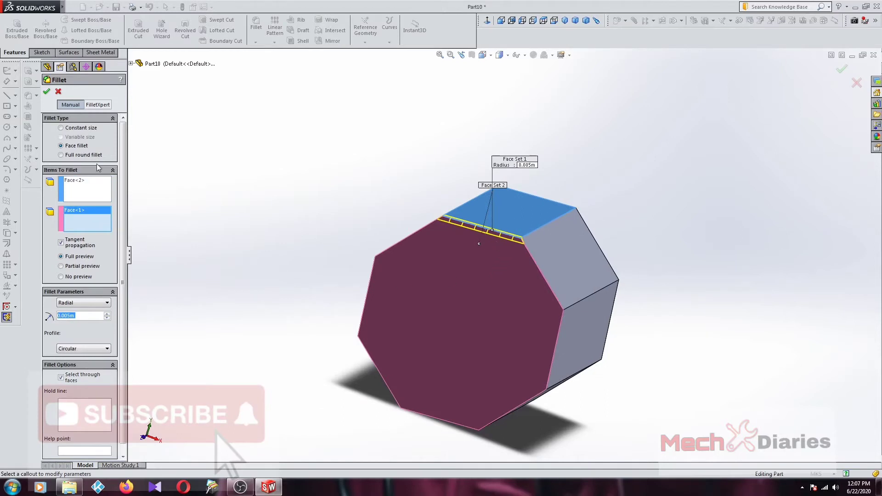
pyautogui.click(79, 156)
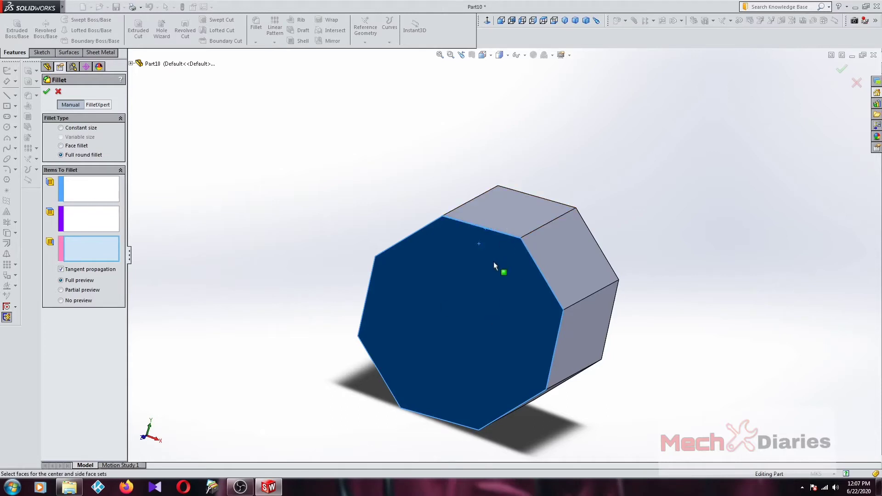
# Assign the top, front and right side faces as Side Face Set 1, Center Face Set and Side Face Set 2.
pyautogui.click(115, 197)
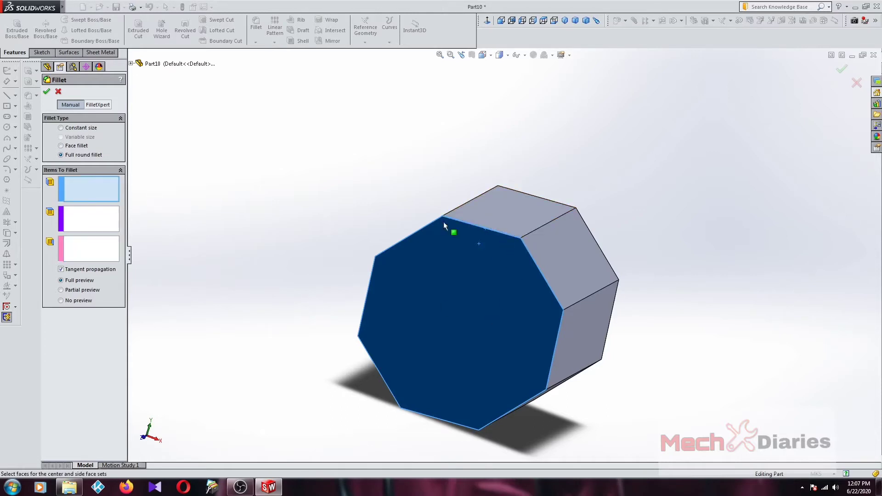
pyautogui.click(486, 208)
pyautogui.click(105, 228)
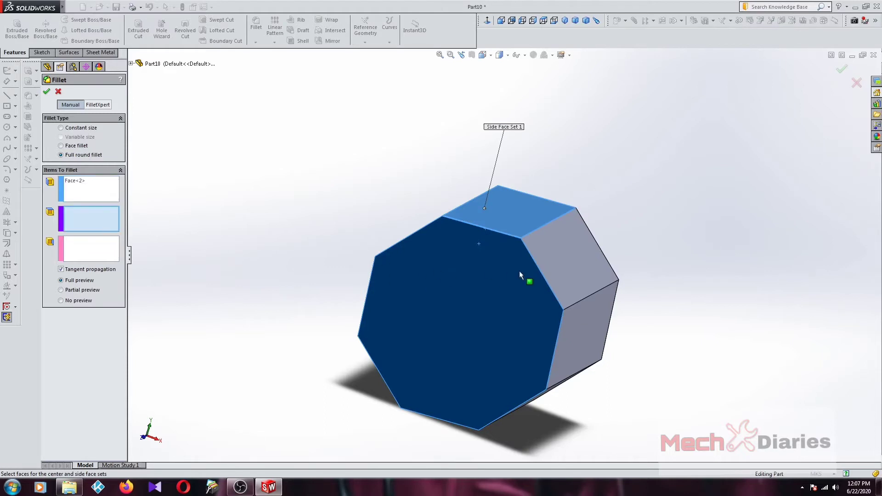
pyautogui.click(520, 273)
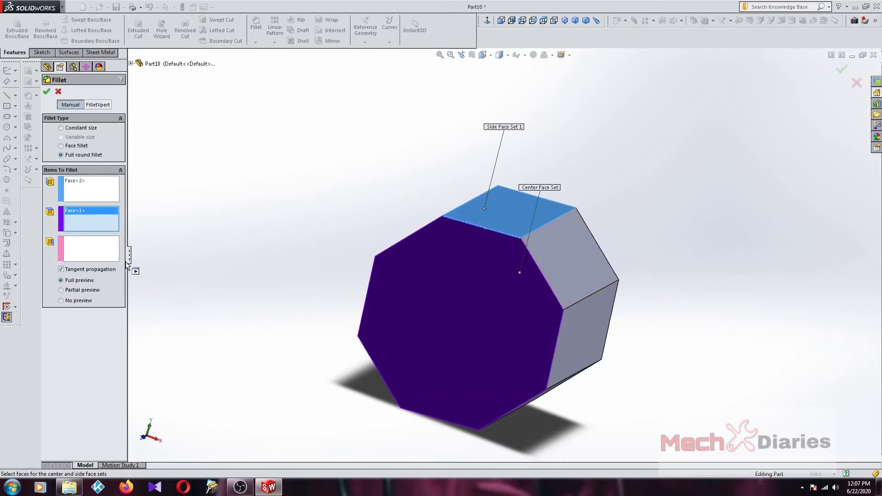
pyautogui.click(112, 255)
pyautogui.click(549, 251)
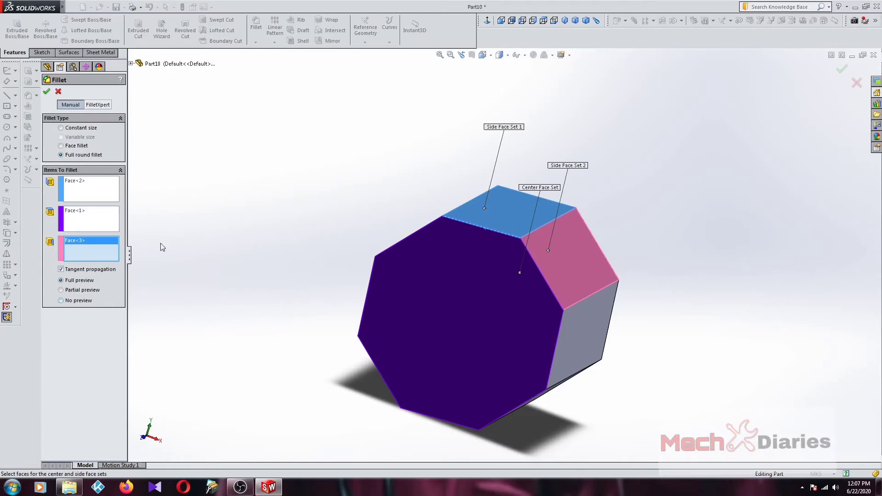
pyautogui.moveTo(518, 293); pyautogui.dragTo(476, 315, button='middle')
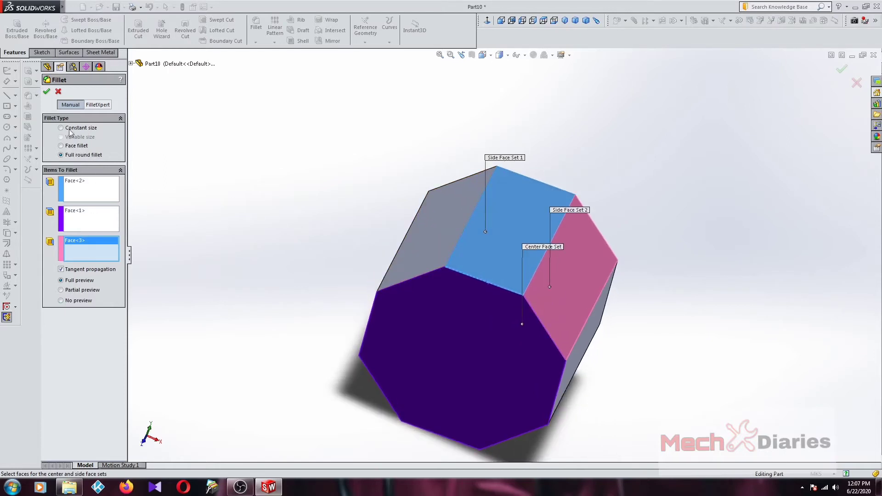
# Attempt to build the full round fillet, then cancel it after the rebuild error.
pyautogui.click(47, 91)
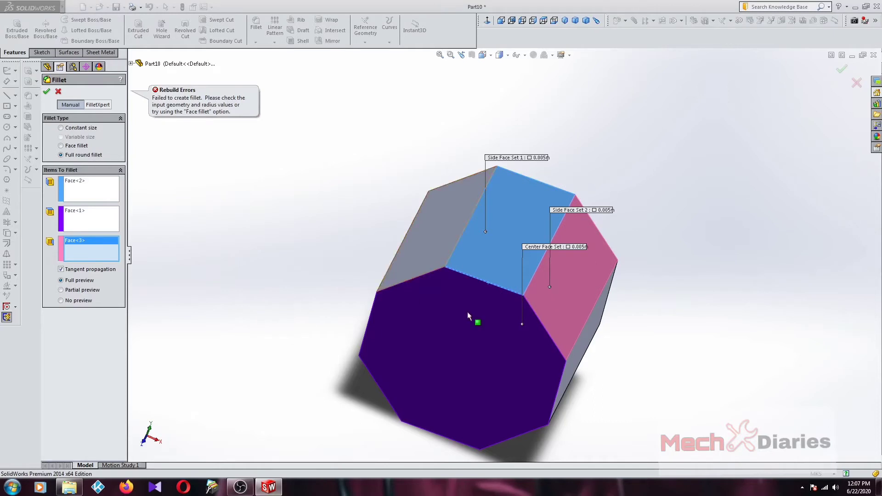
pyautogui.moveTo(448, 321); pyautogui.dragTo(407, 303, button='middle')
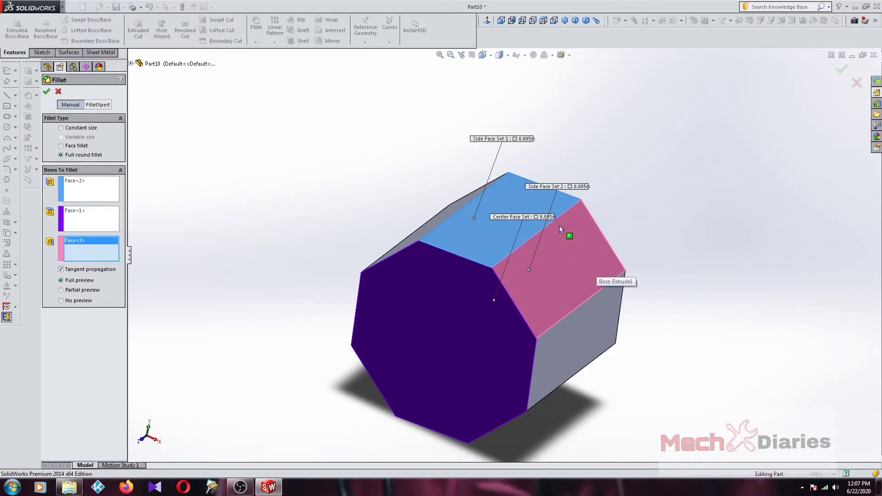
pyautogui.click(525, 140)
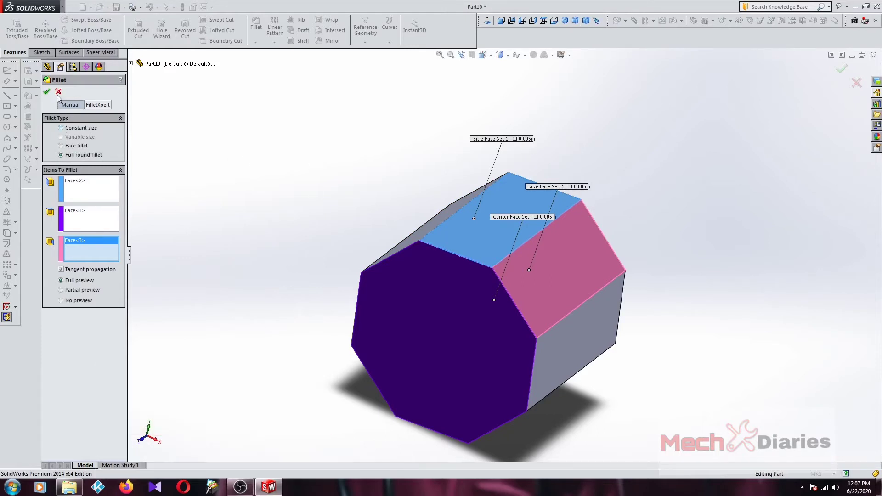
pyautogui.press('Escape')
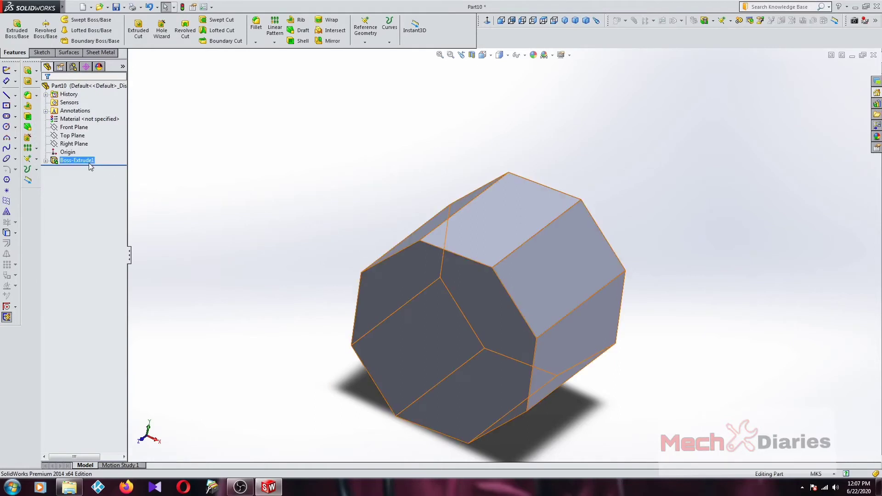
# Start a constant-size fillet on the front octagonal face with a 0.025 m radius.
pyautogui.click(503, 324)
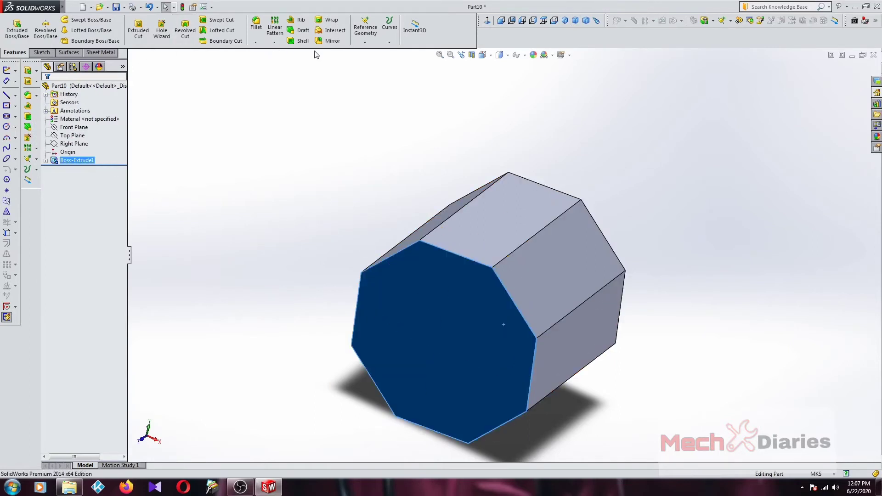
pyautogui.click(254, 41)
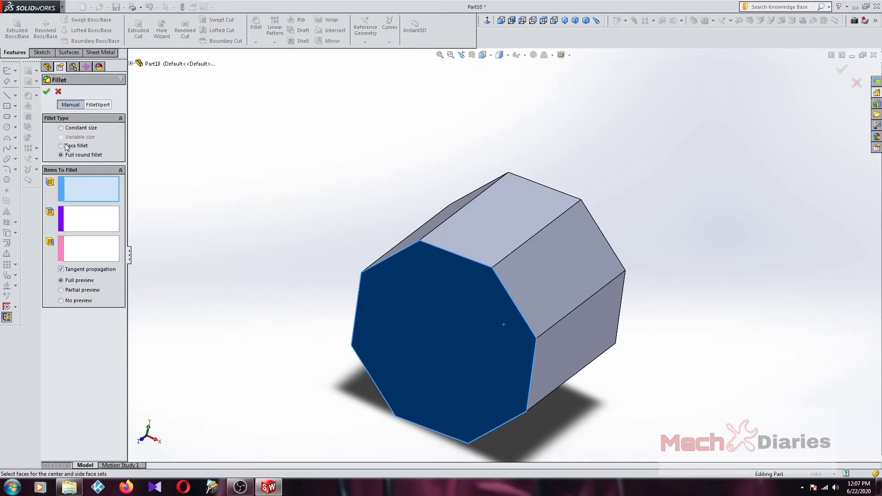
pyautogui.click(61, 129)
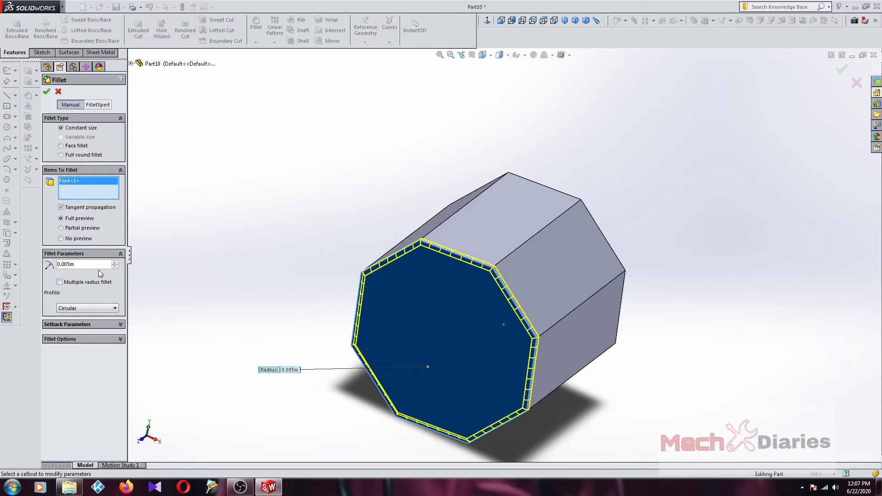
pyautogui.click(60, 283)
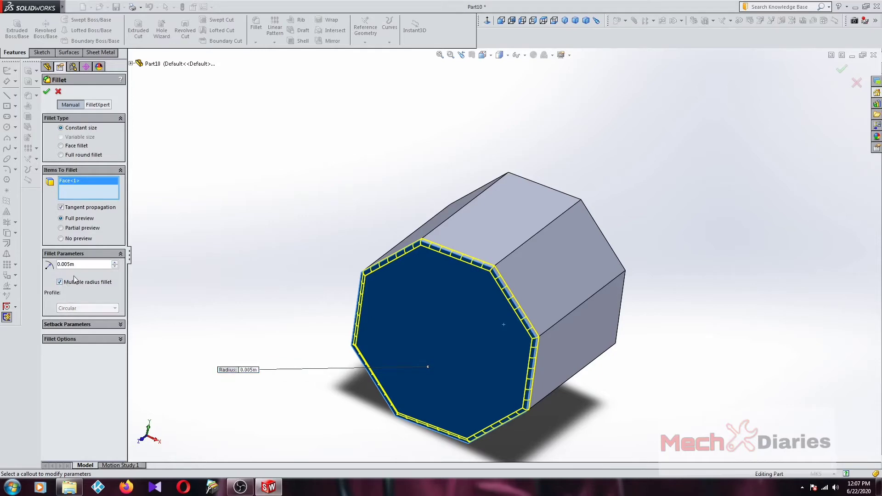
pyautogui.click(115, 263)
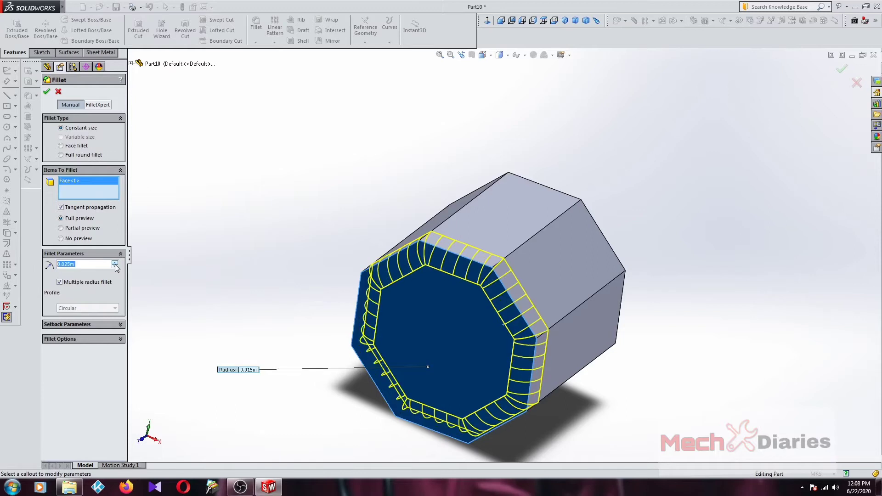
pyautogui.click(60, 282)
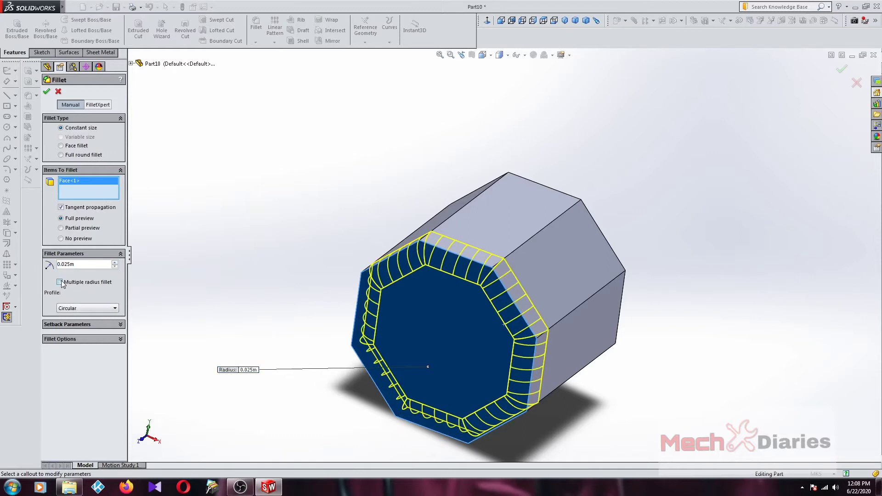
pyautogui.click(63, 285)
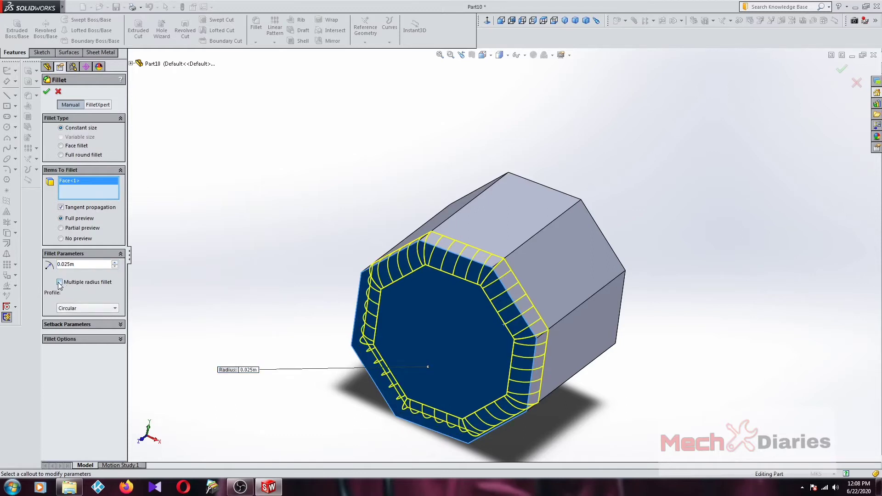
# Give the fillet a Conic Rho profile with a rho value of 0.65.
pyautogui.click(75, 309)
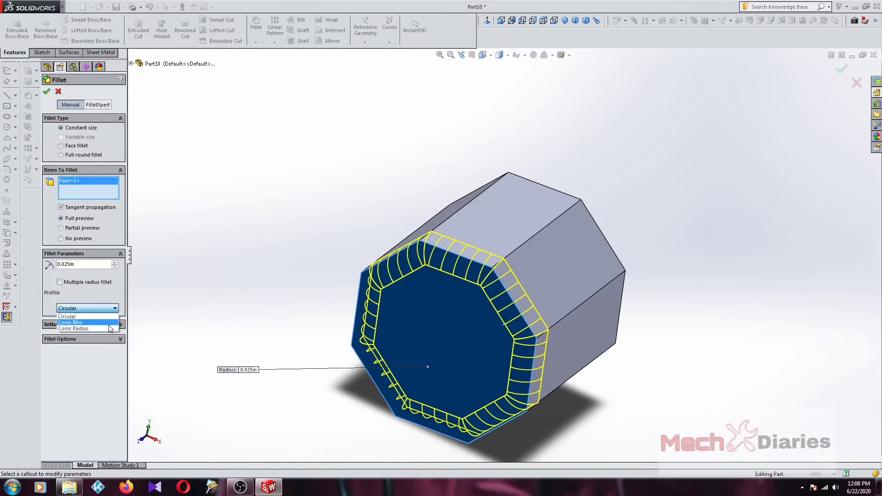
pyautogui.click(162, 285)
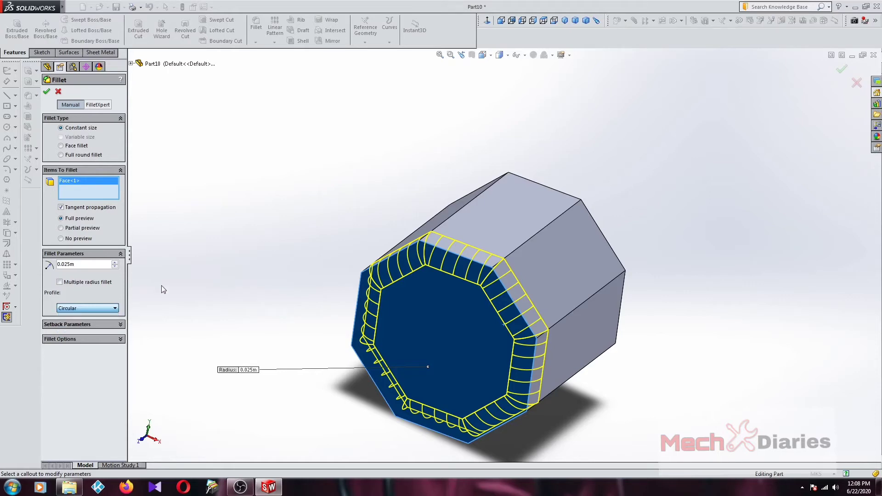
pyautogui.click(99, 312)
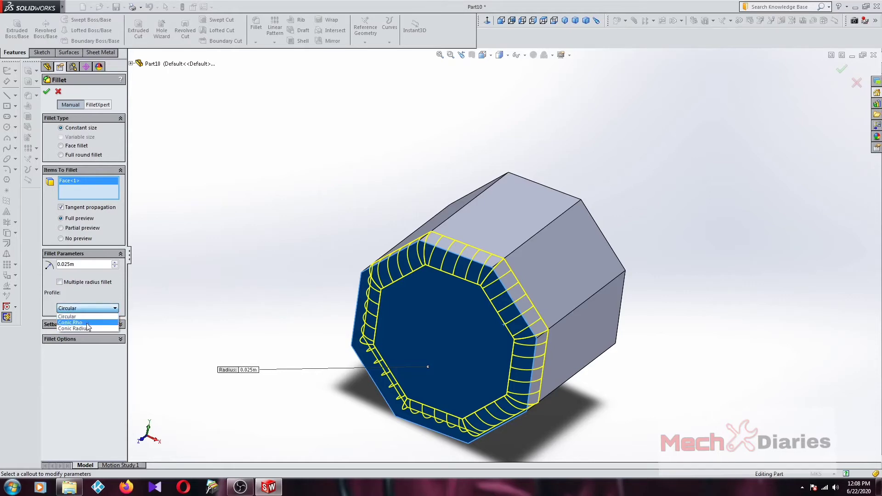
pyautogui.click(87, 322)
pyautogui.moveTo(328, 330)
pyautogui.mouseDown(button='middle')
pyautogui.moveTo(349, 280)
pyautogui.moveTo(332, 270)
pyautogui.mouseUp(button='middle')
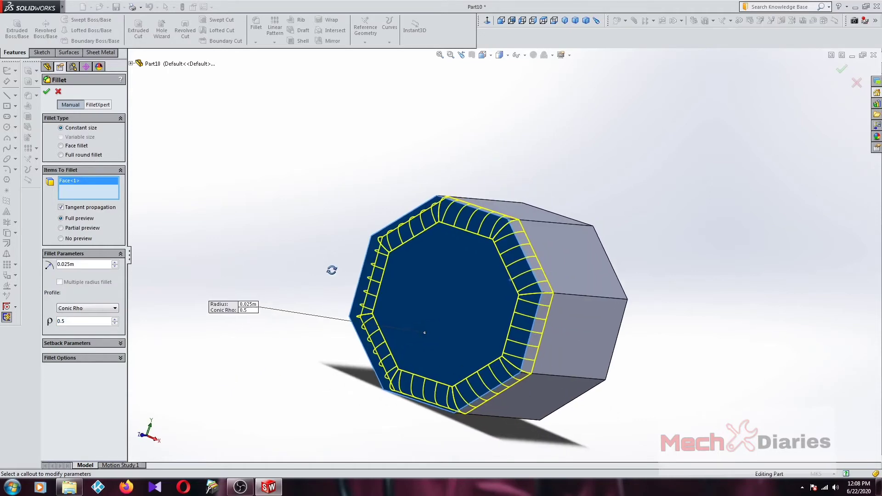
pyautogui.click(115, 320)
pyautogui.click(114, 321)
pyautogui.write('0.65')
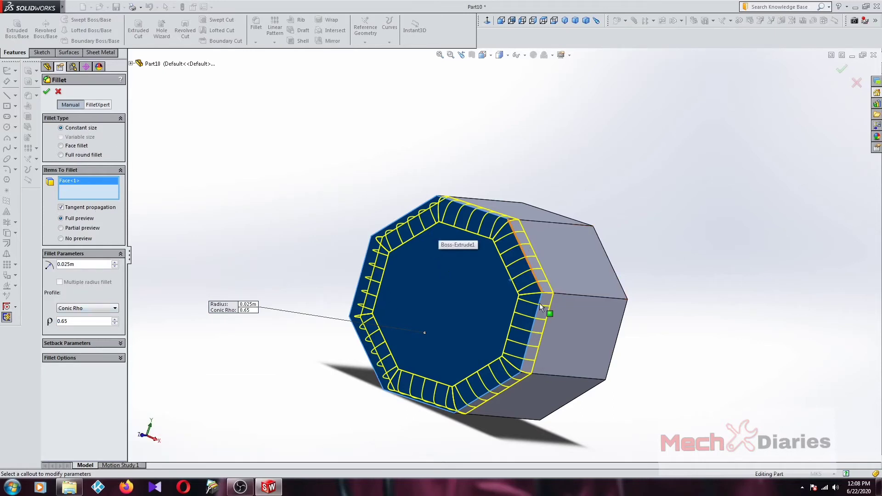
# Round every edge of the prism's front octagonal face at 0.025 m, creating Fillet2.
pyautogui.click(105, 106)
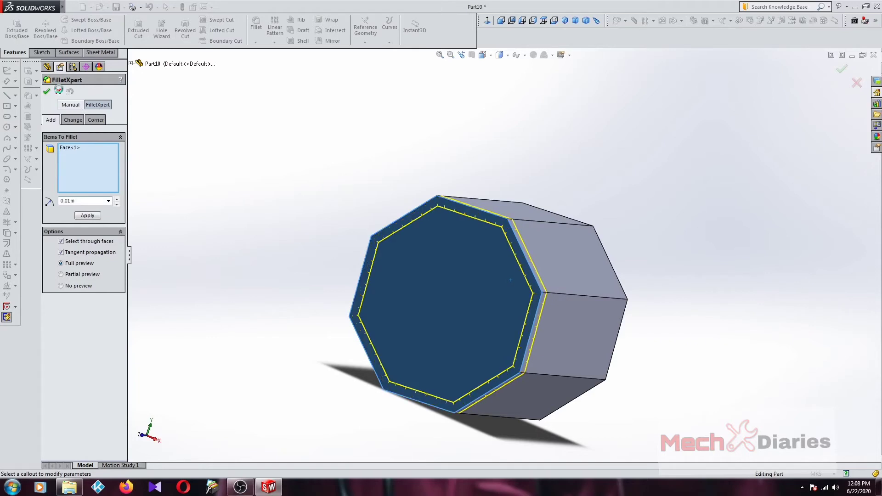
pyautogui.click(58, 90)
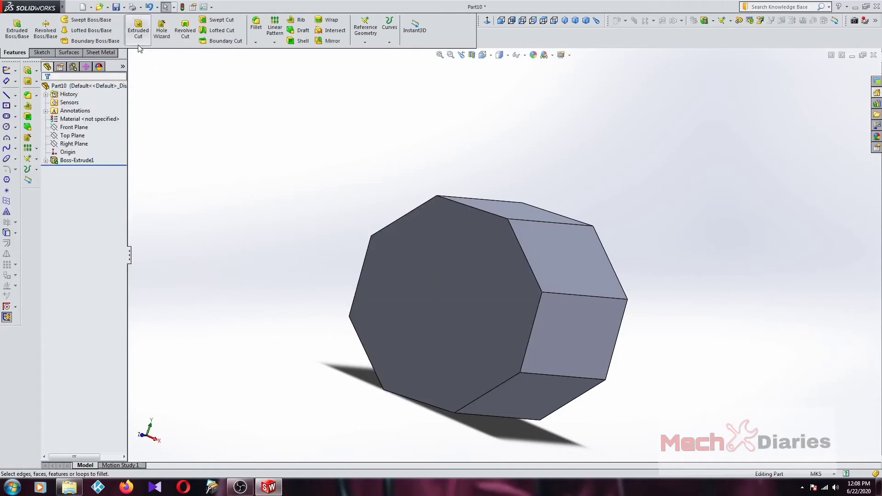
pyautogui.click(260, 38)
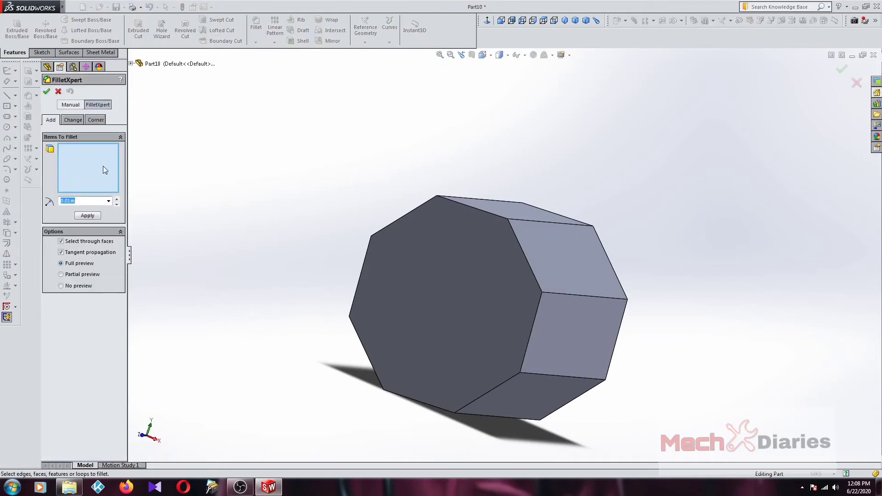
pyautogui.click(70, 104)
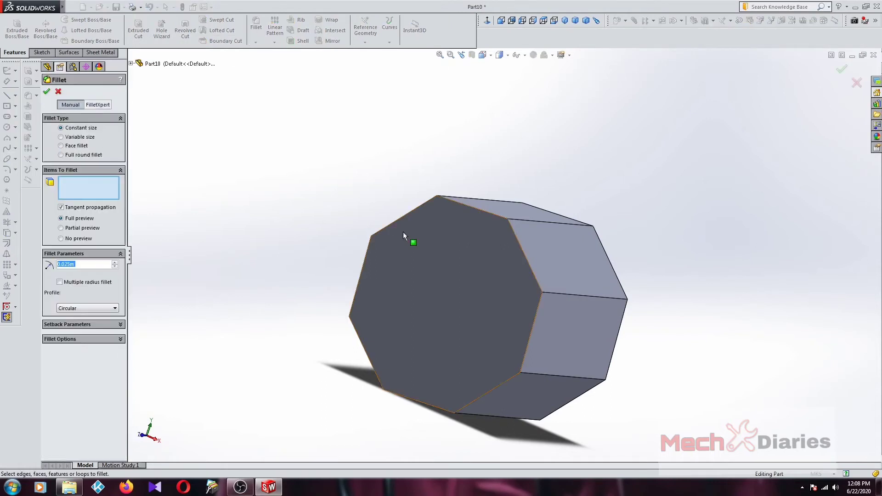
pyautogui.click(426, 247)
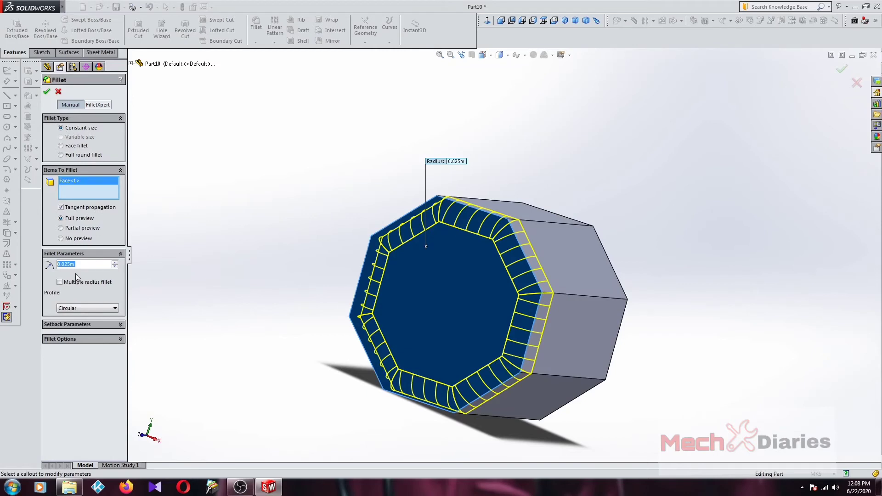
pyautogui.click(47, 91)
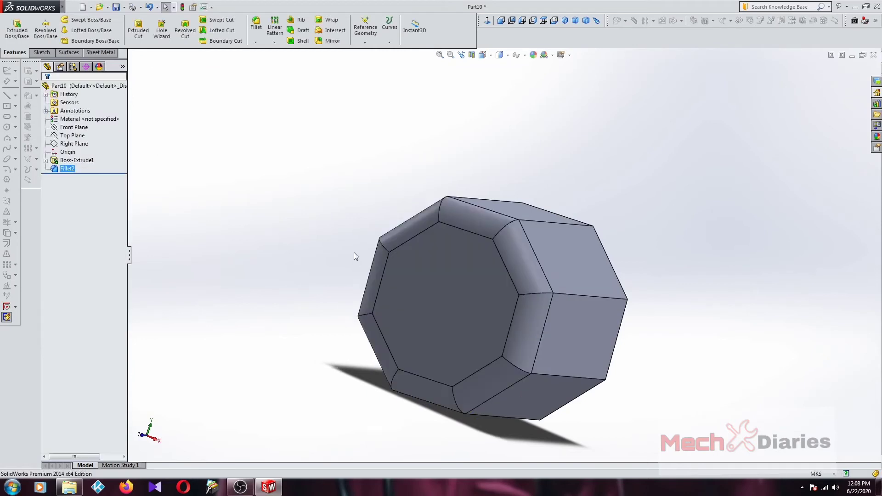
pyautogui.moveTo(523, 327)
pyautogui.mouseDown(button='middle')
pyautogui.moveTo(389, 360)
pyautogui.moveTo(308, 249)
pyautogui.mouseUp(button='middle')
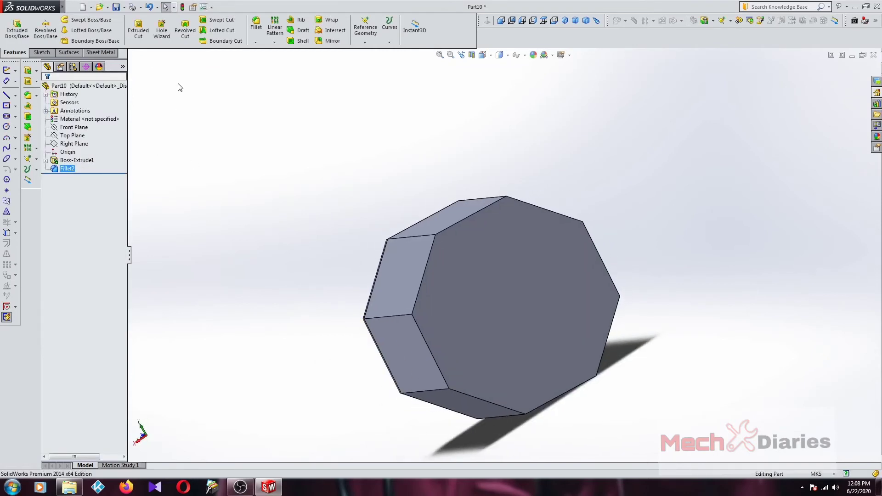
# Start a chamfer on the octagonal end face.
pyautogui.click(256, 42)
pyautogui.click(270, 65)
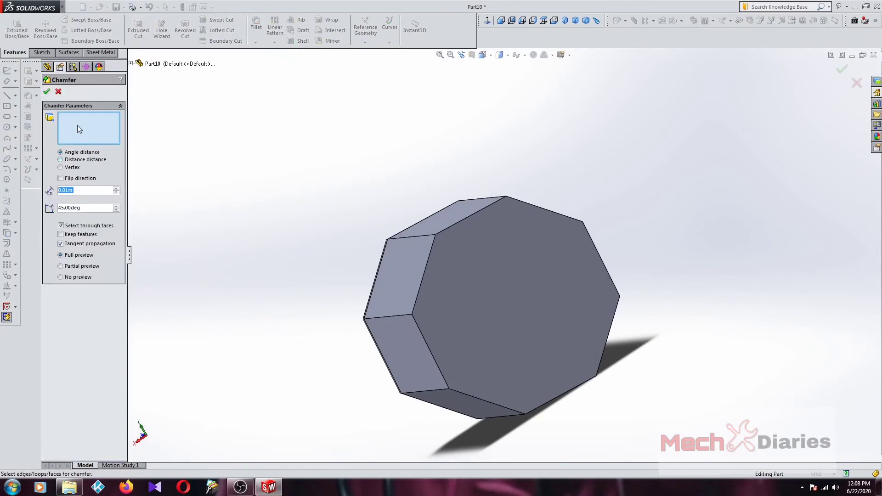
pyautogui.click(533, 311)
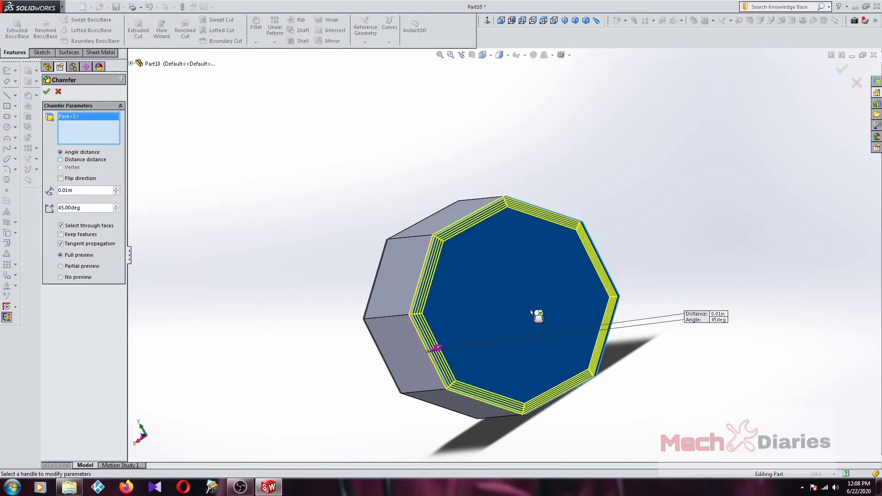
pyautogui.moveTo(492, 326); pyautogui.dragTo(408, 201, button='middle')
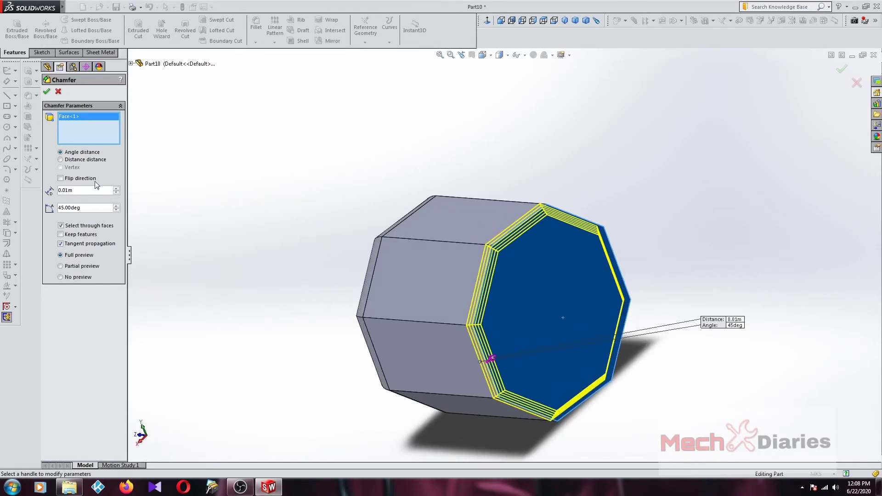
# Try unequal two-distance chamfer values (0.05 m, 0.02 m) and partial and full preview modes.
pyautogui.click(63, 160)
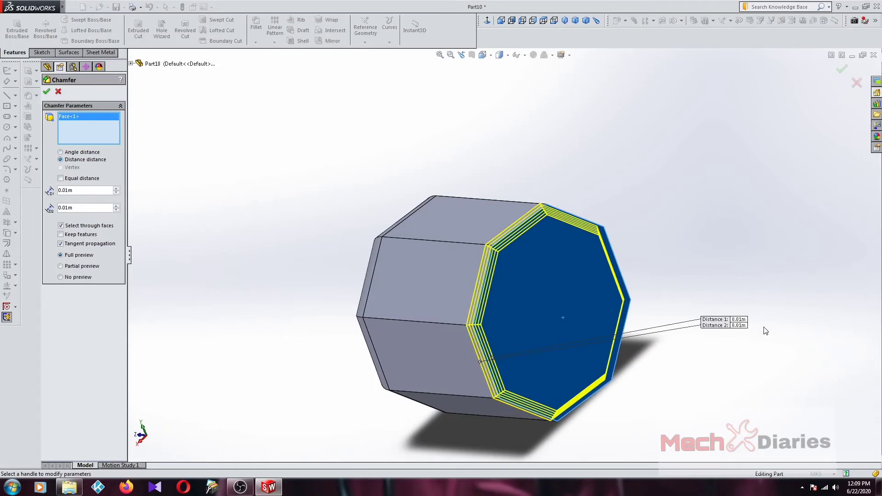
pyautogui.click(737, 320)
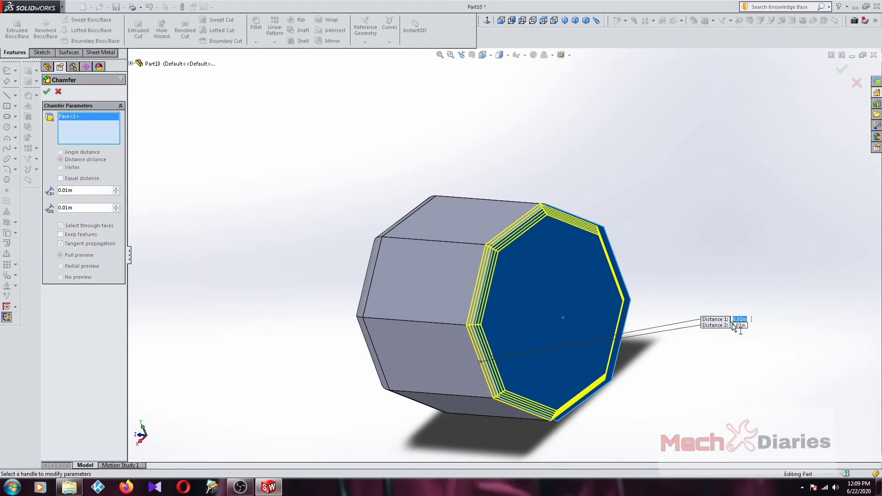
pyautogui.press('Return')
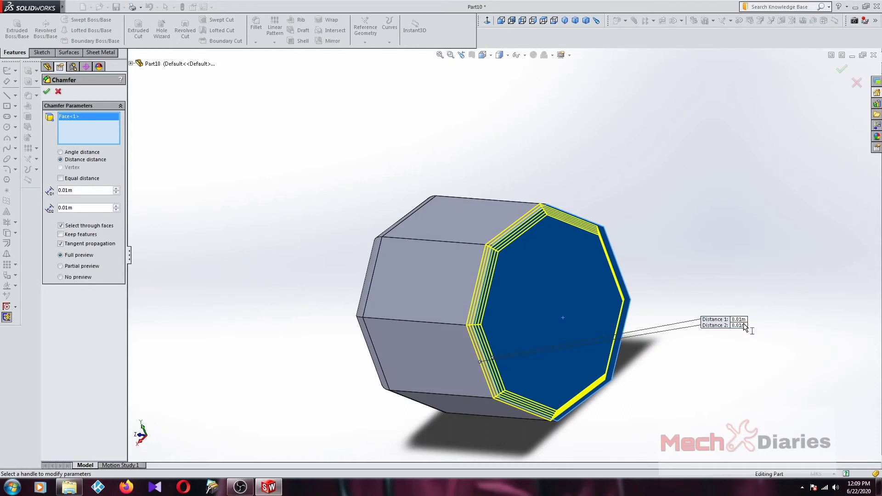
pyautogui.click(743, 325)
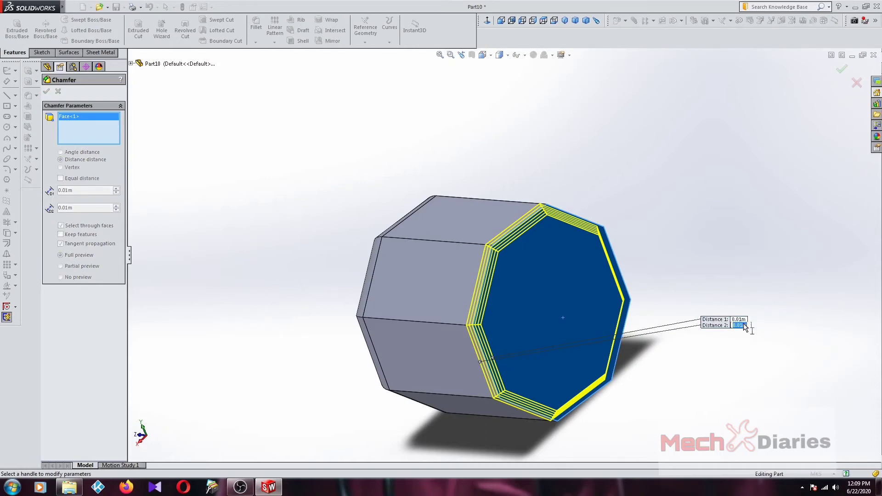
pyautogui.write('.05')
pyautogui.press('Return')
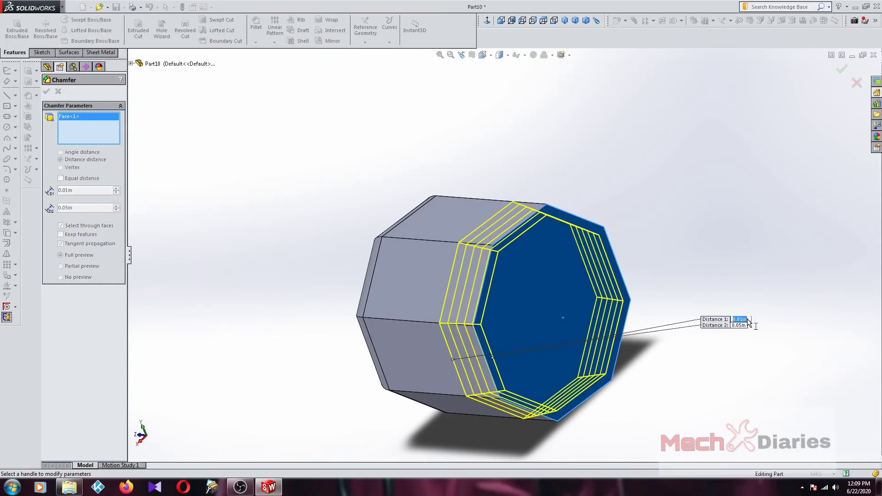
pyautogui.write('.02')
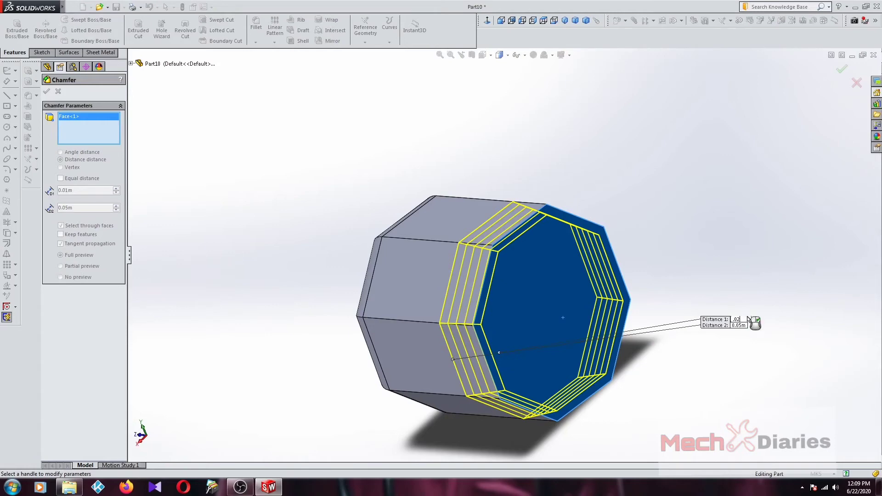
pyautogui.press('Return')
pyautogui.moveTo(630, 286); pyautogui.dragTo(617, 240, button='middle')
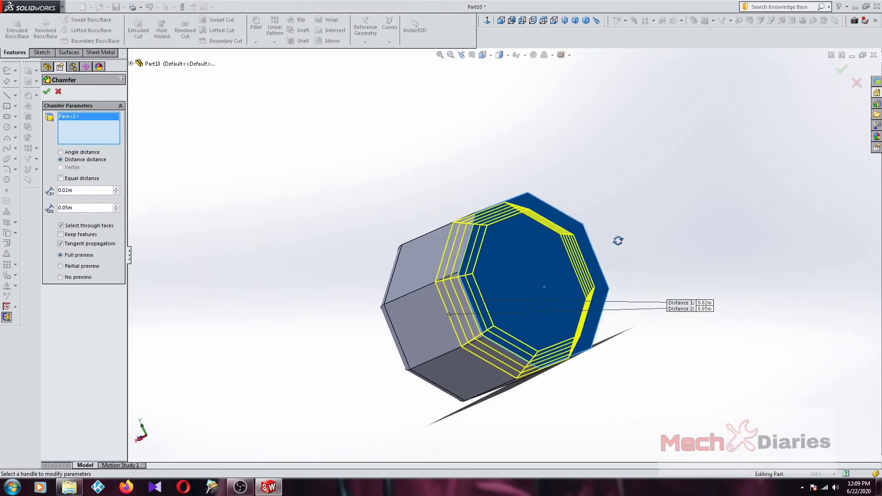
pyautogui.click(60, 266)
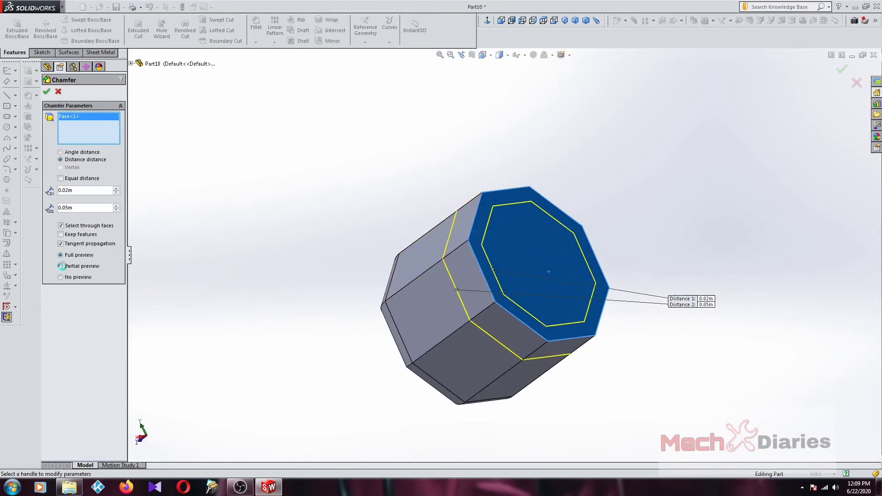
pyautogui.click(60, 256)
# Set the chamfer to equal distances of 0.03 m.
pyautogui.click(61, 178)
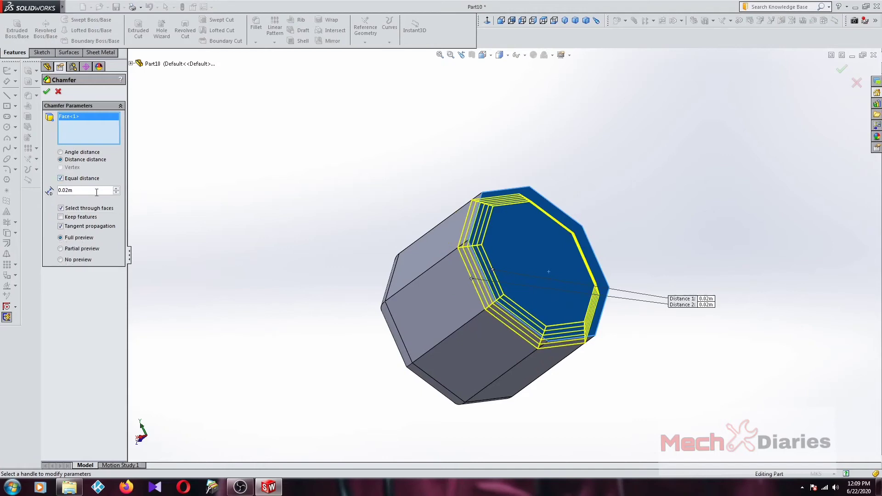
pyautogui.moveTo(96, 192); pyautogui.dragTo(56, 197)
pyautogui.write('.')
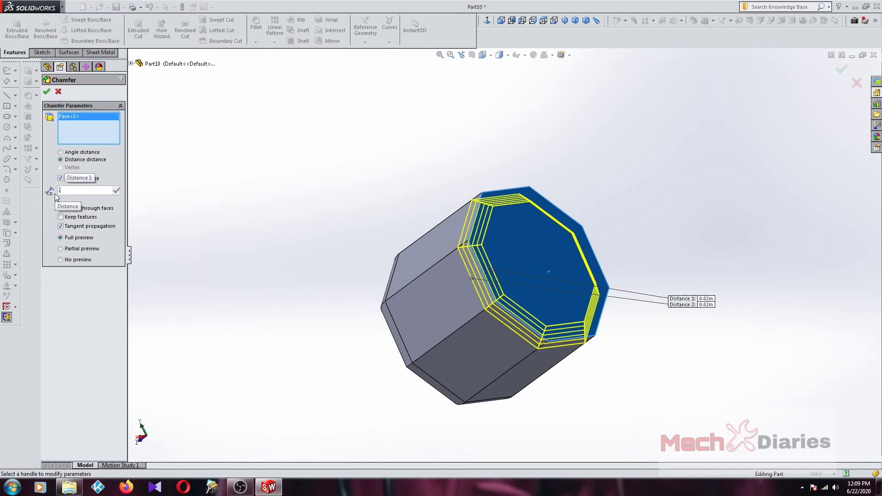
pyautogui.write('03')
pyautogui.press('Return')
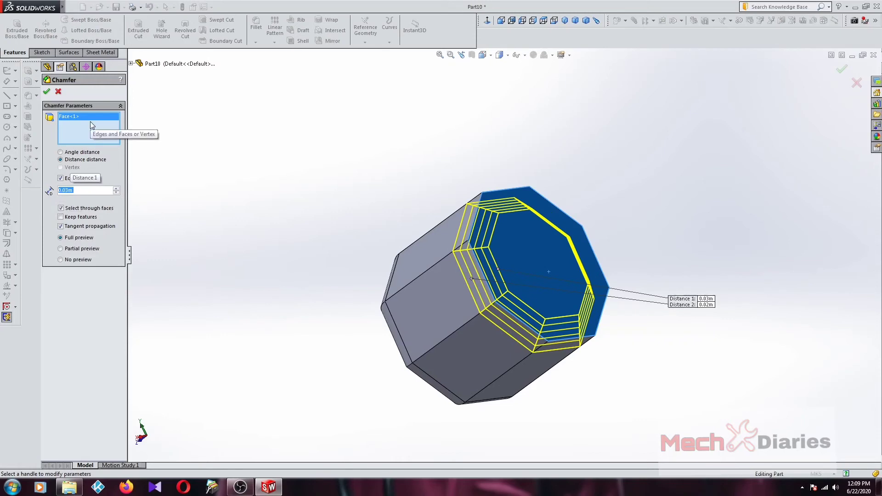
# Apply Chamfer1 on the end face and reorient the part to view its sides.
pyautogui.click(47, 92)
pyautogui.moveTo(466, 298); pyautogui.dragTo(514, 286, button='middle')
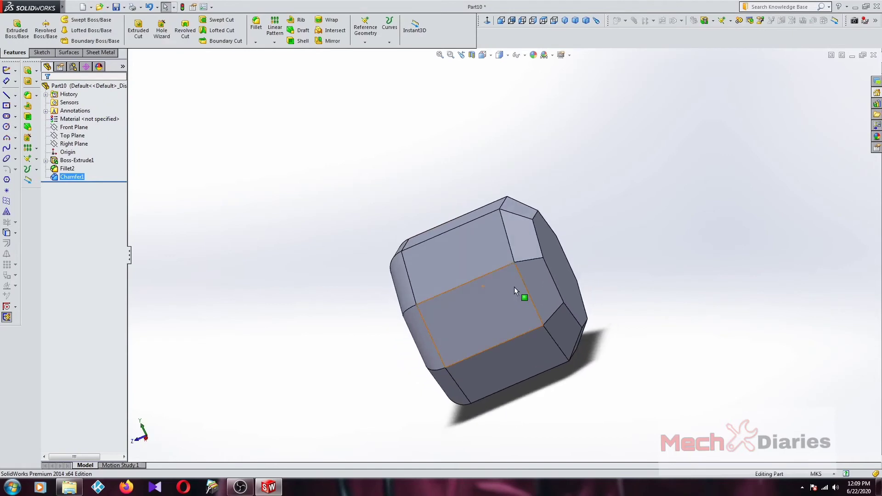
pyautogui.scroll(-4, 525, 242)
pyautogui.scroll(3, 525, 241)
pyautogui.moveTo(469, 228)
pyautogui.mouseDown(button='middle')
pyautogui.moveTo(475, 213)
pyautogui.moveTo(358, 335)
pyautogui.moveTo(409, 310)
pyautogui.moveTo(380, 268)
pyautogui.moveTo(380, 284)
pyautogui.mouseUp(button='middle')
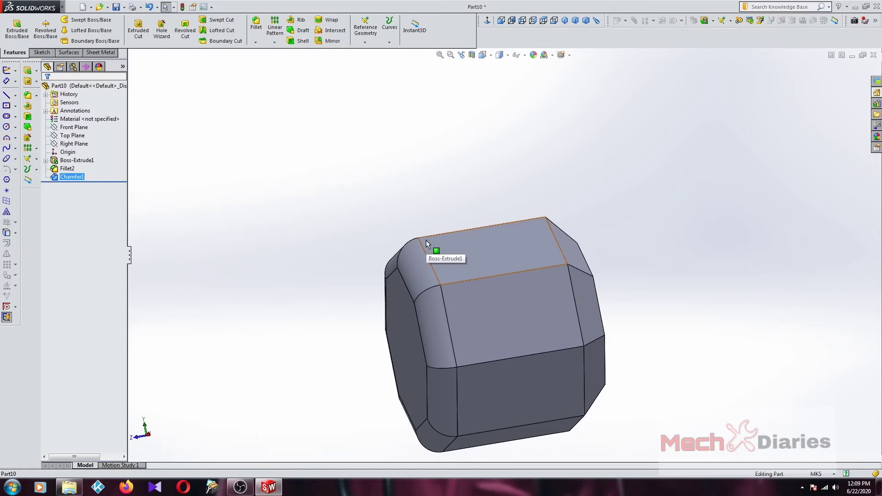
pyautogui.click(454, 235)
pyautogui.scroll(1, 448, 221)
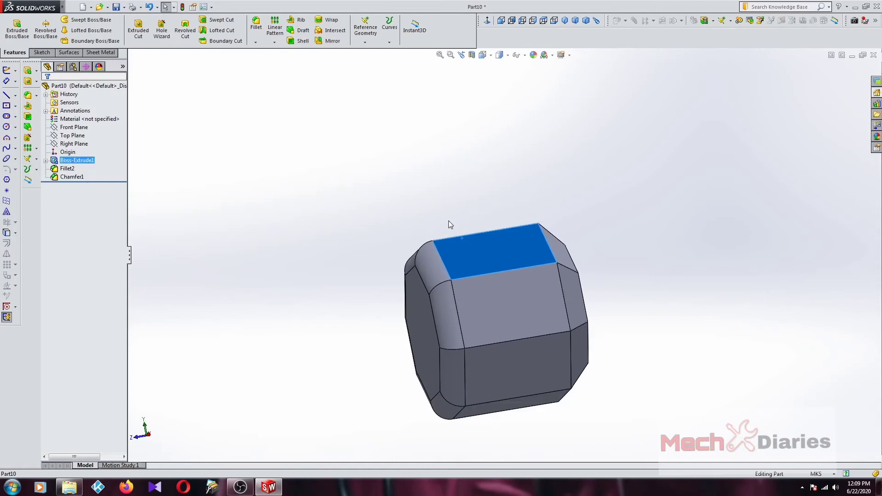
pyautogui.click(449, 224)
pyautogui.moveTo(448, 224); pyautogui.dragTo(465, 272, button='middle')
pyautogui.scroll(-3, 464, 272)
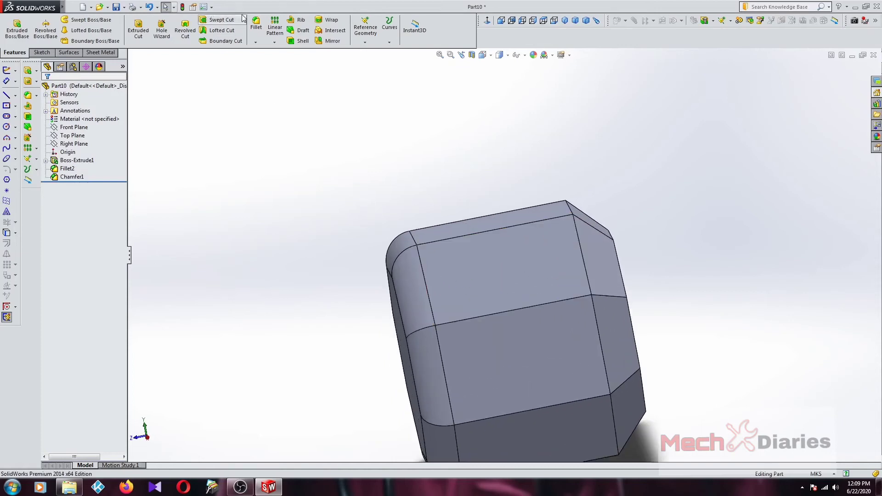
# Round one long top edge with a 0.025 m fillet, creating Fillet3.
pyautogui.click(256, 42)
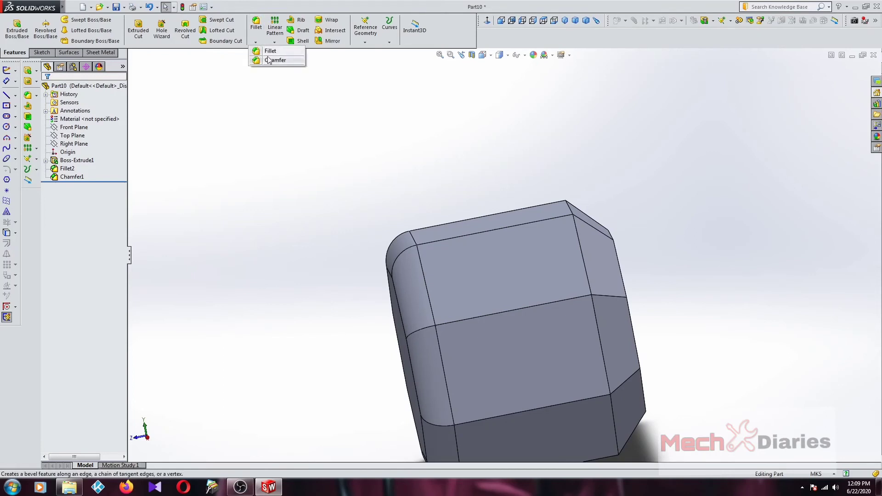
pyautogui.click(270, 51)
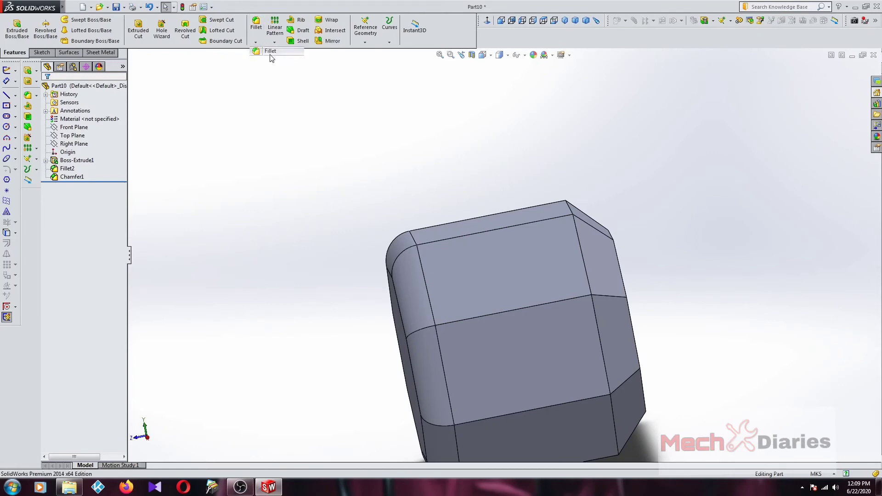
pyautogui.click(466, 235)
pyautogui.moveTo(489, 303); pyautogui.dragTo(522, 314, button='middle')
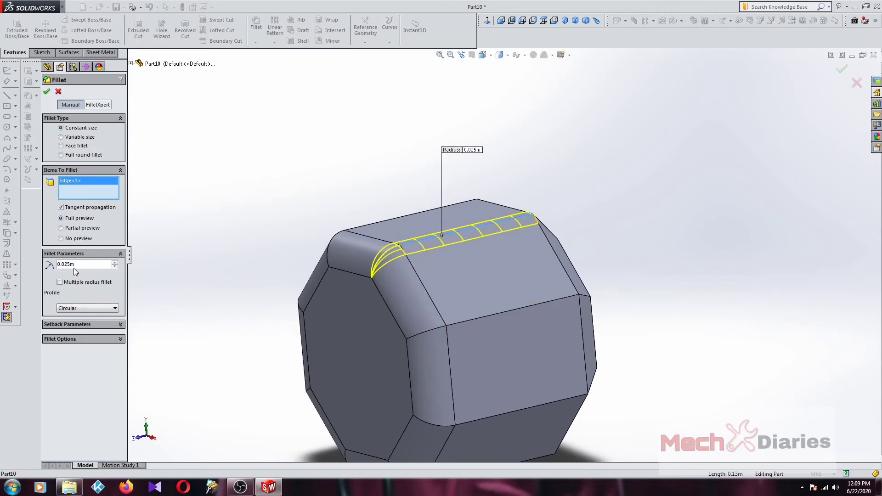
pyautogui.click(47, 93)
pyautogui.moveTo(476, 294)
pyautogui.mouseDown(button='middle')
pyautogui.moveTo(432, 219)
pyautogui.moveTo(434, 252)
pyautogui.moveTo(426, 244)
pyautogui.moveTo(418, 256)
pyautogui.moveTo(447, 276)
pyautogui.mouseUp(button='middle')
pyautogui.scroll(2, 424, 249)
pyautogui.click(442, 241)
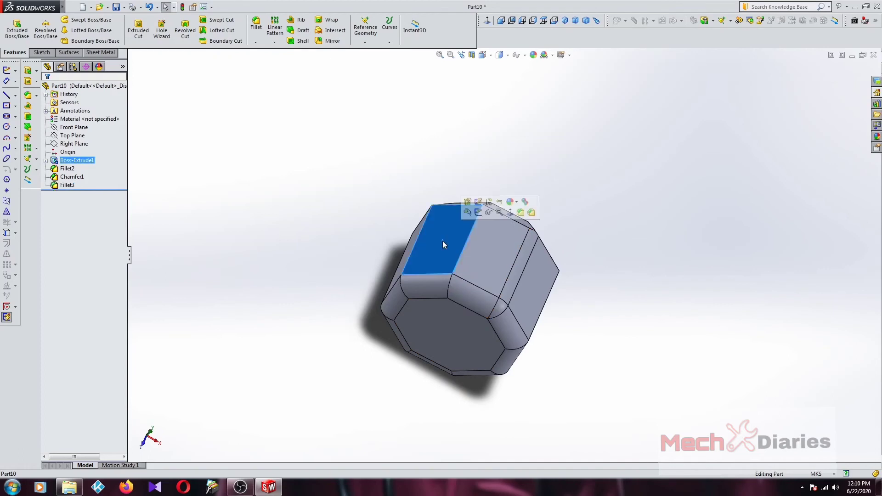
# Fillet the octagonal end face's edges at 0.025 m as Fillet4, dropping the wrongly picked face.
pyautogui.click(260, 42)
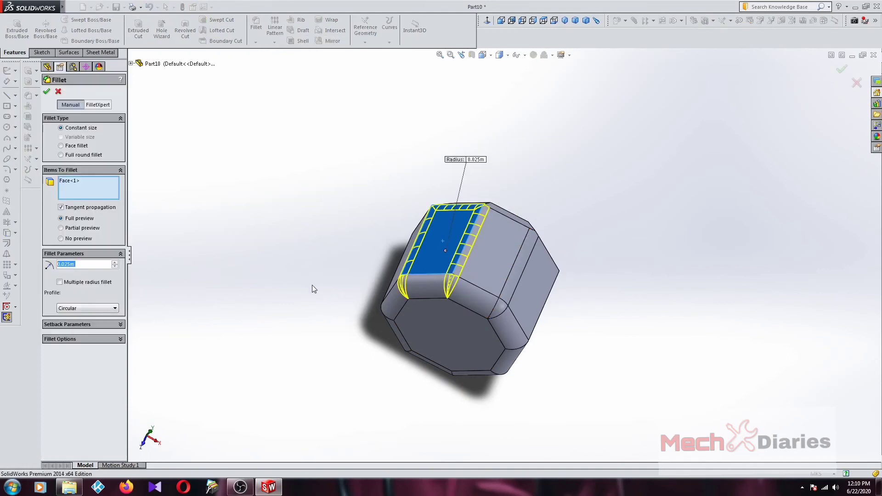
pyautogui.click(440, 246)
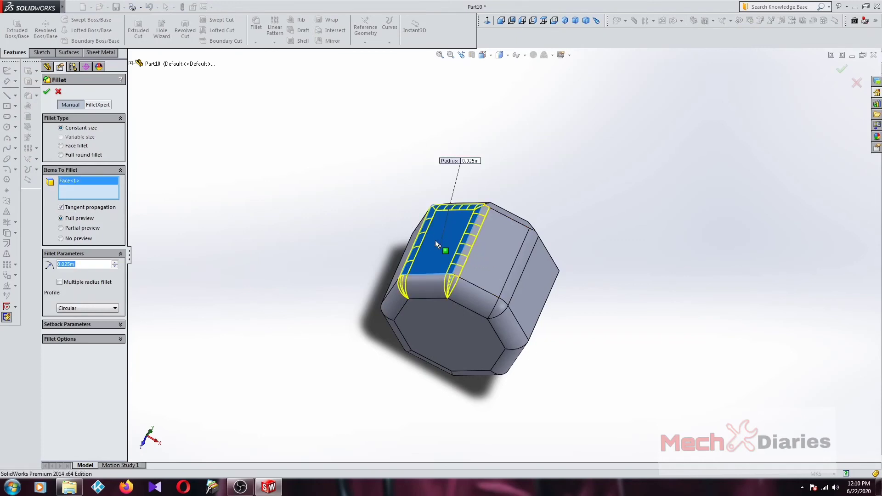
pyautogui.click(434, 240)
pyautogui.moveTo(503, 255)
pyautogui.mouseDown(button='middle')
pyautogui.moveTo(441, 344)
pyautogui.moveTo(493, 243)
pyautogui.moveTo(494, 276)
pyautogui.mouseUp(button='middle')
pyautogui.click(492, 243)
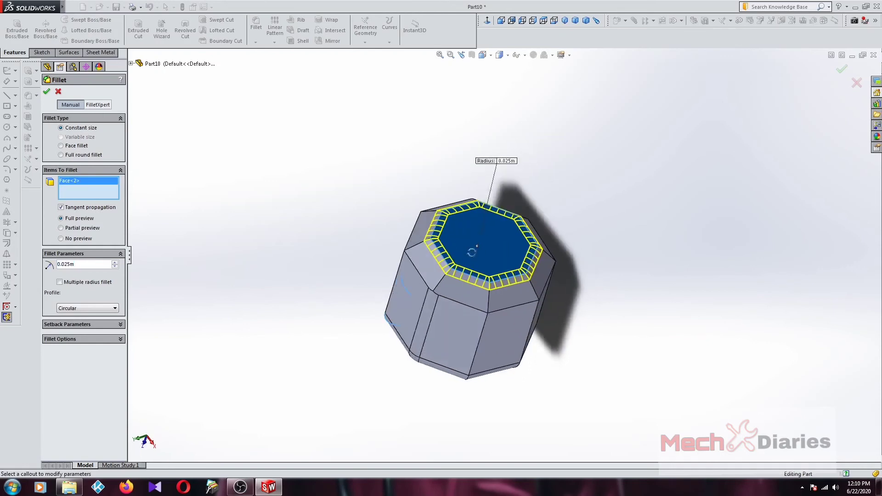
pyautogui.click(46, 91)
pyautogui.moveTo(438, 290); pyautogui.dragTo(459, 334, button='middle')
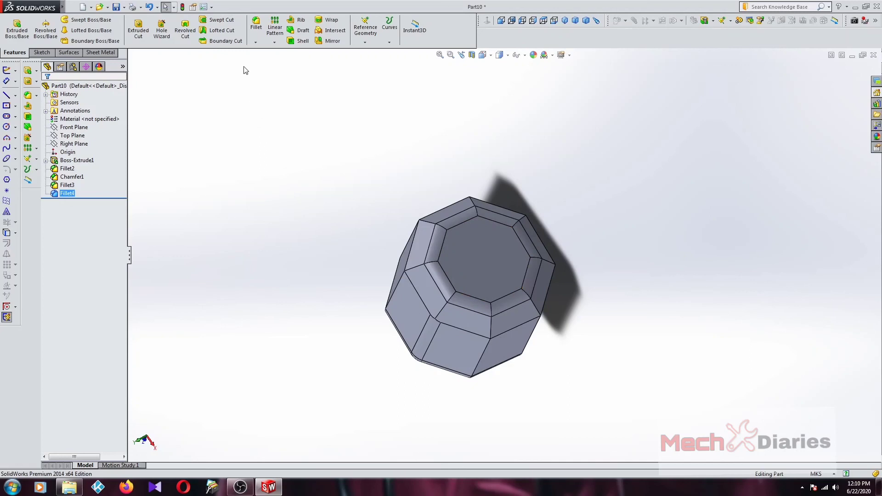
# Preview an equal-distance 0.05 m chamfer on one long side edge of the prism.
pyautogui.click(256, 42)
pyautogui.click(260, 63)
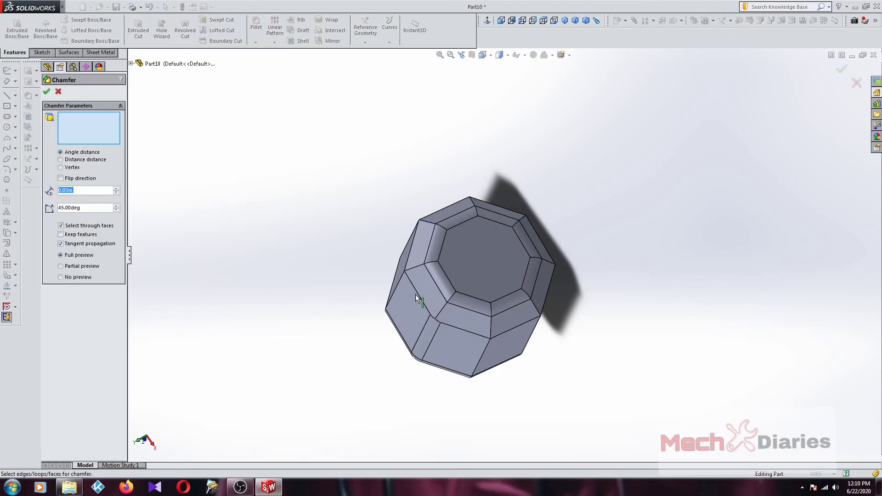
pyautogui.moveTo(416, 294)
pyautogui.mouseDown(button='middle')
pyautogui.moveTo(431, 254)
pyautogui.moveTo(411, 280)
pyautogui.moveTo(554, 297)
pyautogui.mouseUp(button='middle')
pyautogui.click(431, 237)
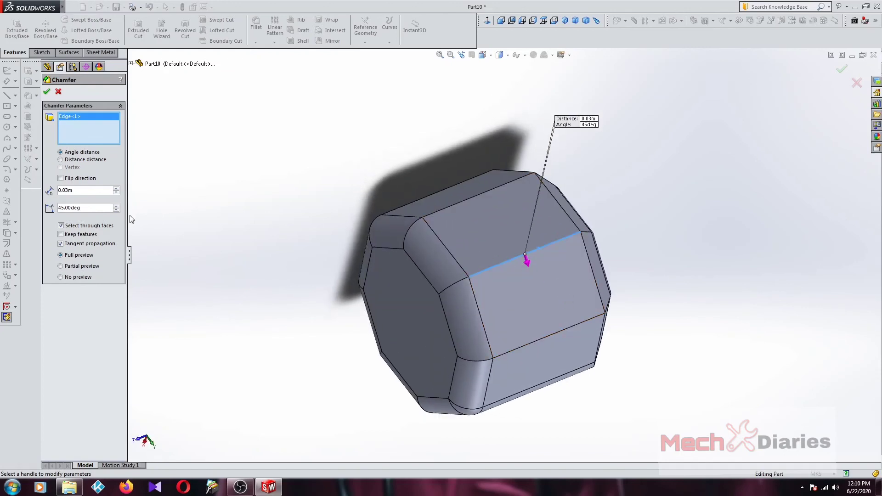
pyautogui.click(61, 159)
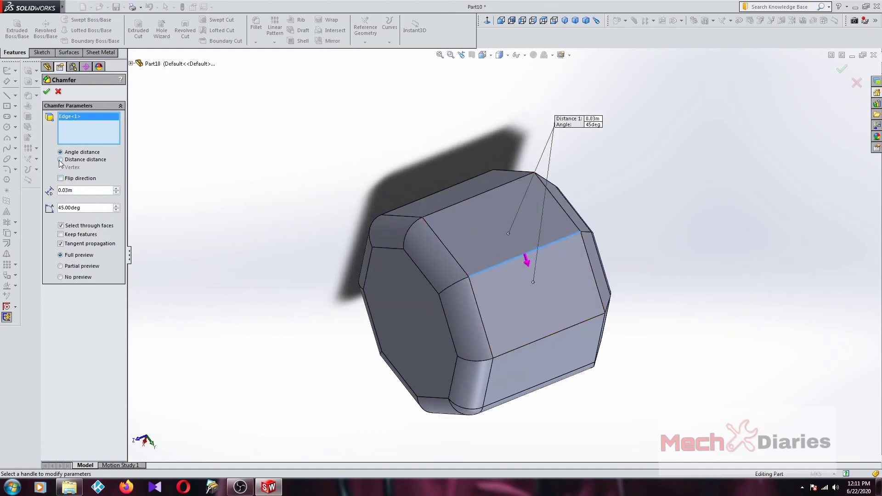
pyautogui.moveTo(506, 256); pyautogui.dragTo(508, 282, button='middle')
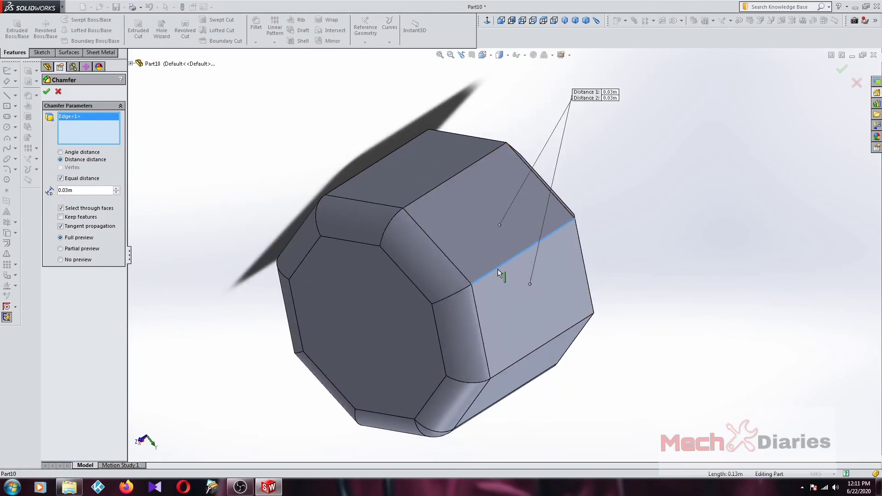
pyautogui.click(611, 92)
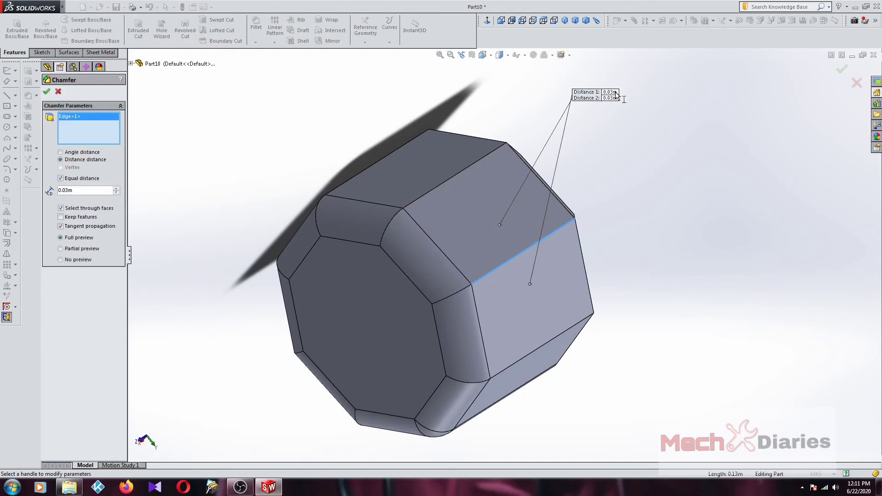
pyautogui.write('.0')
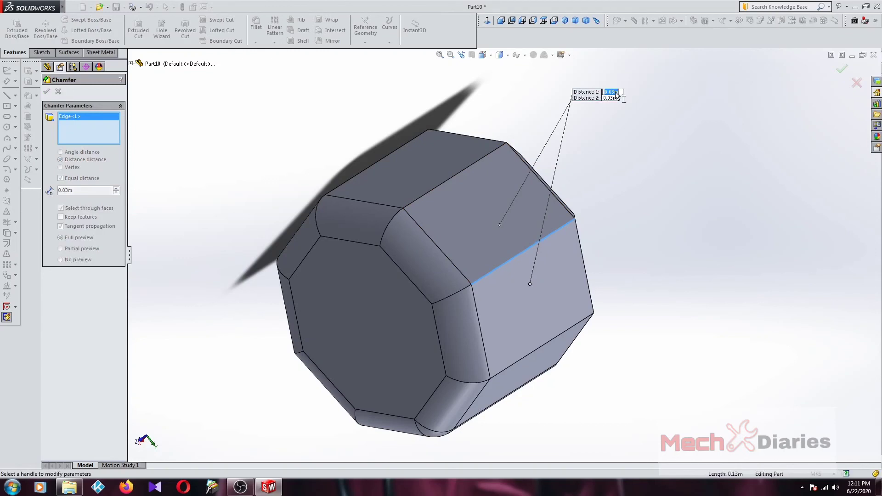
pyautogui.write('5')
pyautogui.press('Return')
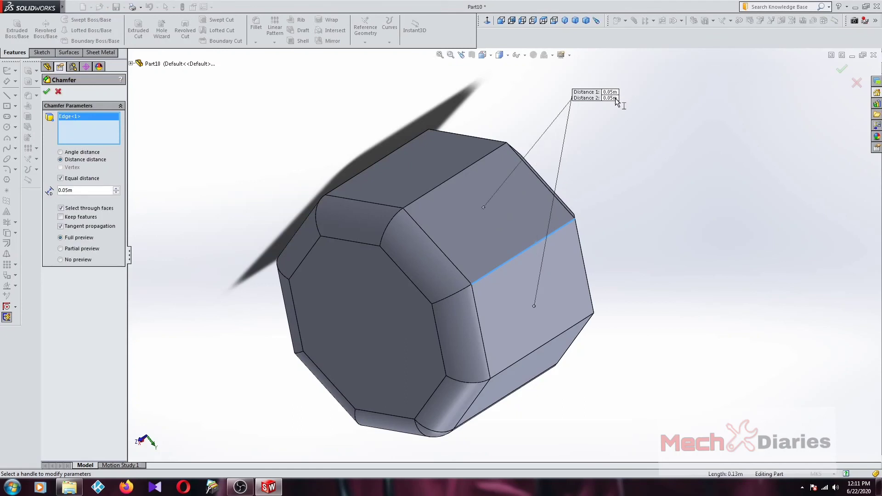
pyautogui.click(60, 249)
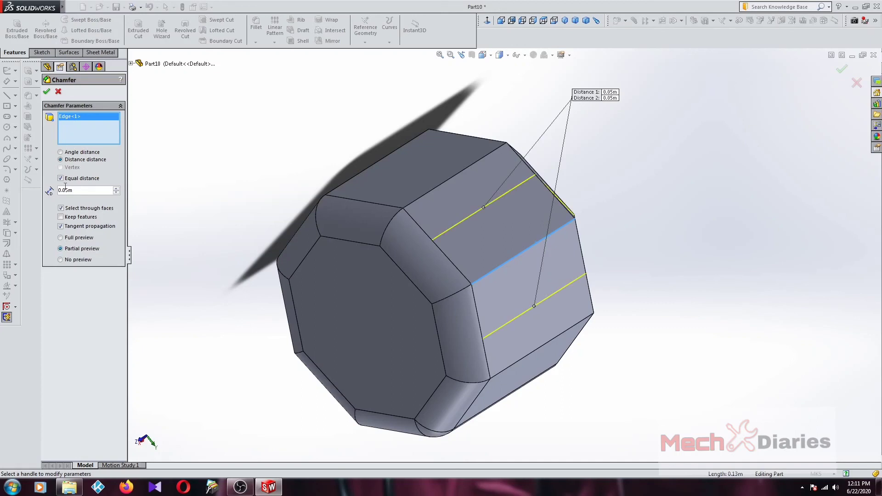
# Apply Chamfer2, switch to the Plain White scene, and orbit the finished part.
pyautogui.click(46, 92)
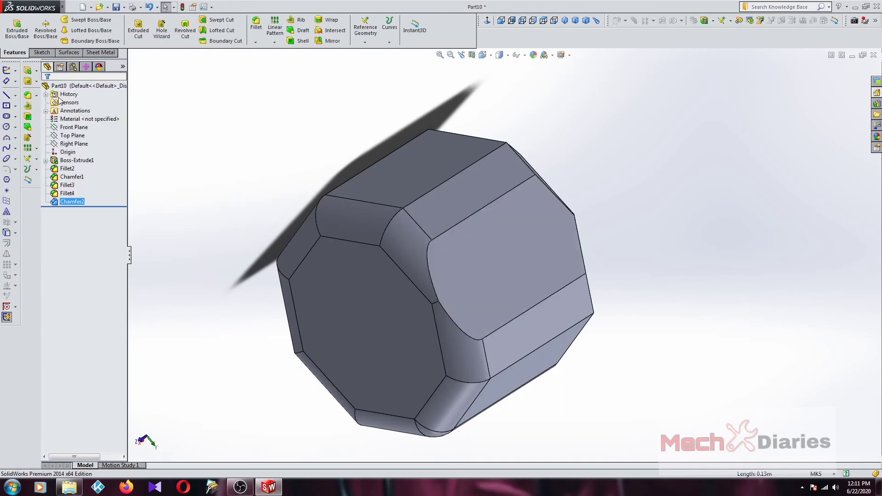
pyautogui.moveTo(414, 294)
pyautogui.mouseDown(button='middle')
pyautogui.moveTo(440, 312)
pyautogui.moveTo(481, 183)
pyautogui.mouseUp(button='middle')
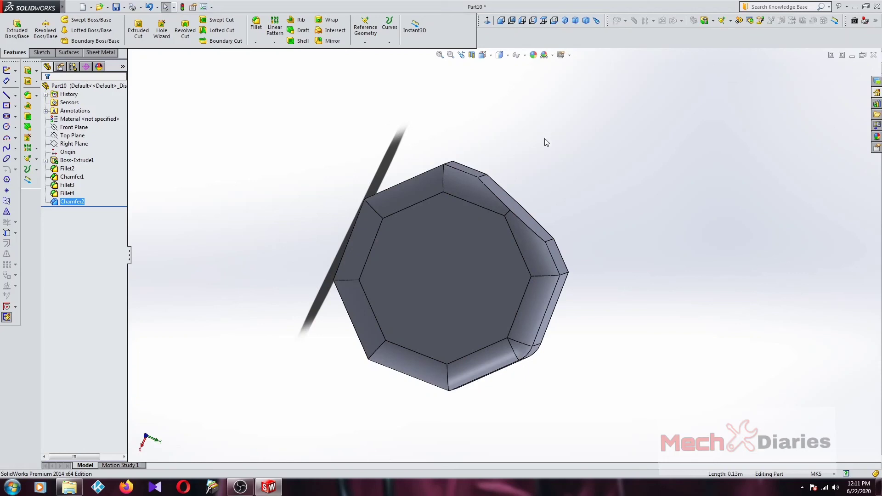
pyautogui.click(553, 56)
pyautogui.click(558, 76)
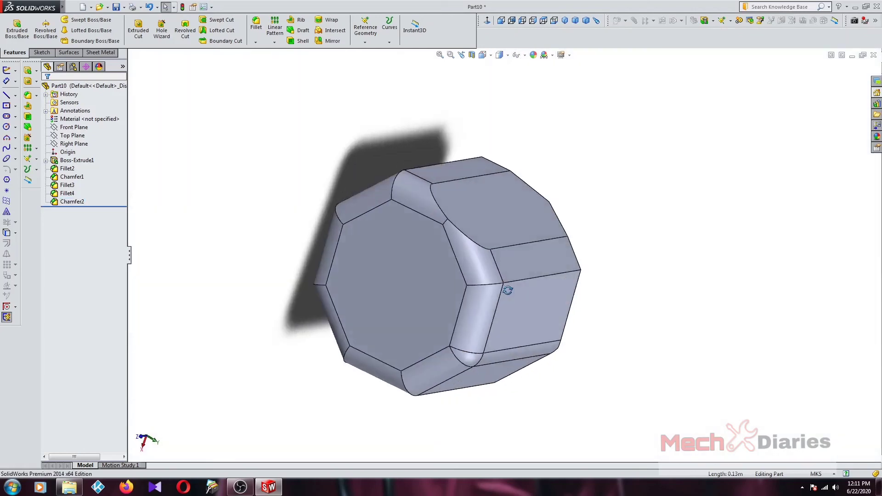
pyautogui.moveTo(547, 283)
pyautogui.mouseDown(button='middle')
pyautogui.moveTo(558, 309)
pyautogui.moveTo(535, 319)
pyautogui.mouseUp(button='middle')
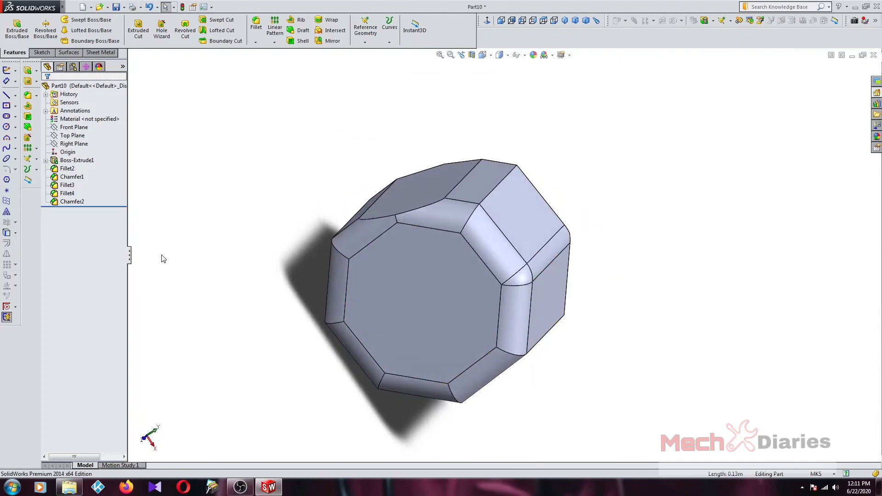